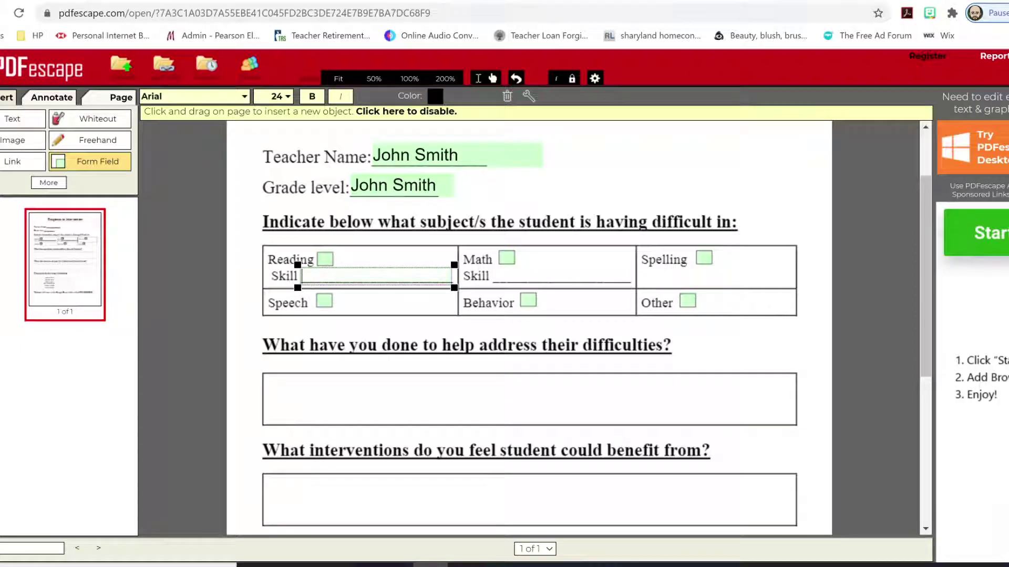
Step: Set the Reading skill field's font size to 16 with sample text in it, and clear that text
{"action": "type", "text": "gsdfsdfg"}
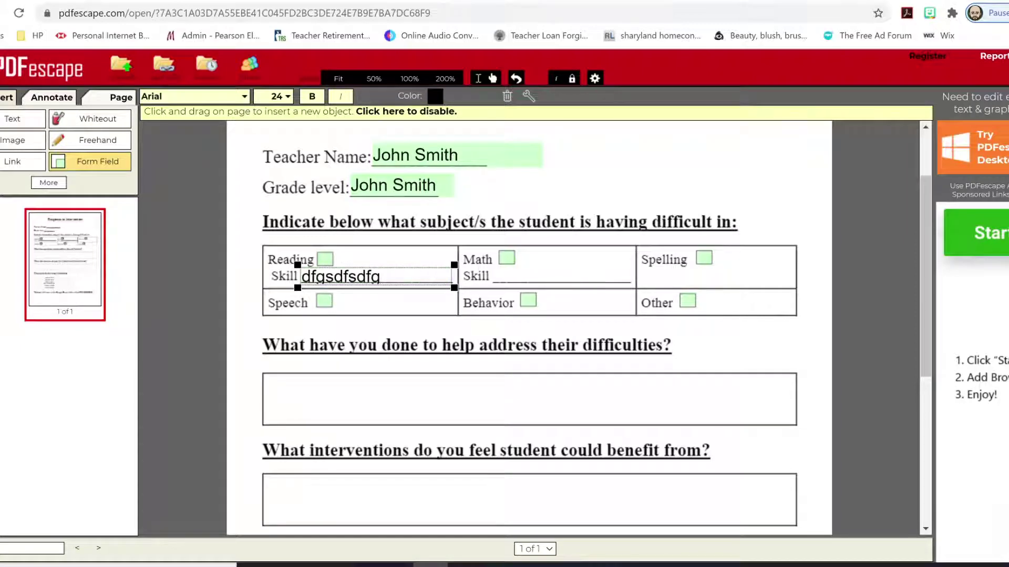
{"action": "left_click_drag", "start_coordinate": [381, 277], "coordinate": [265, 278]}
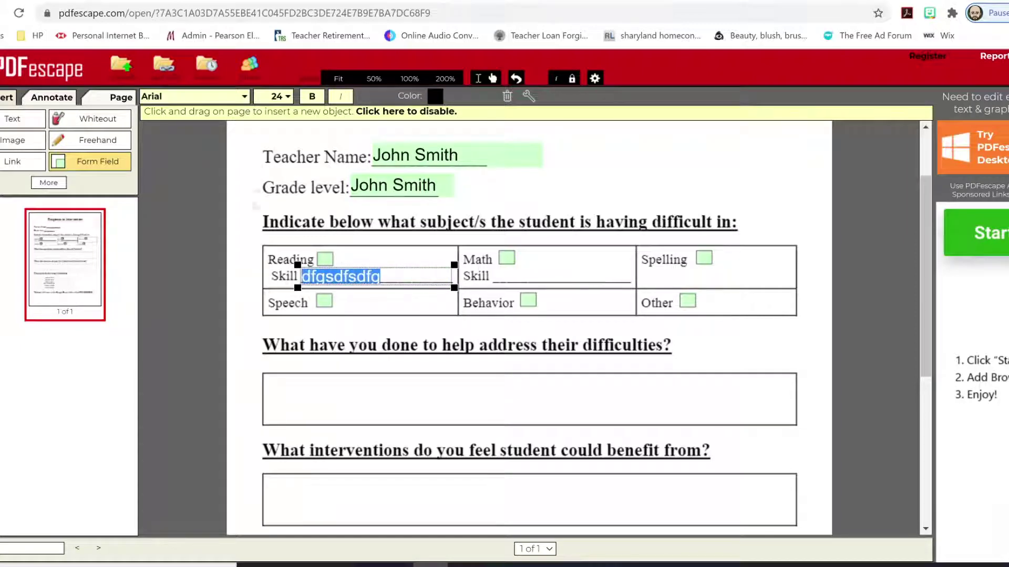
{"action": "left_click", "coordinate": [288, 96]}
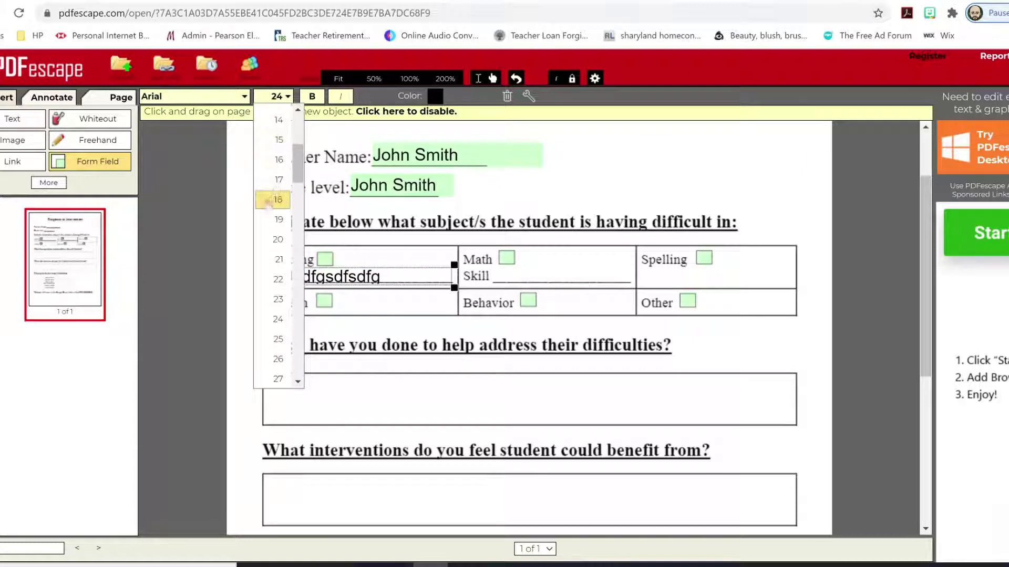
{"action": "left_click", "coordinate": [277, 239]}
{"action": "left_click", "coordinate": [288, 102]}
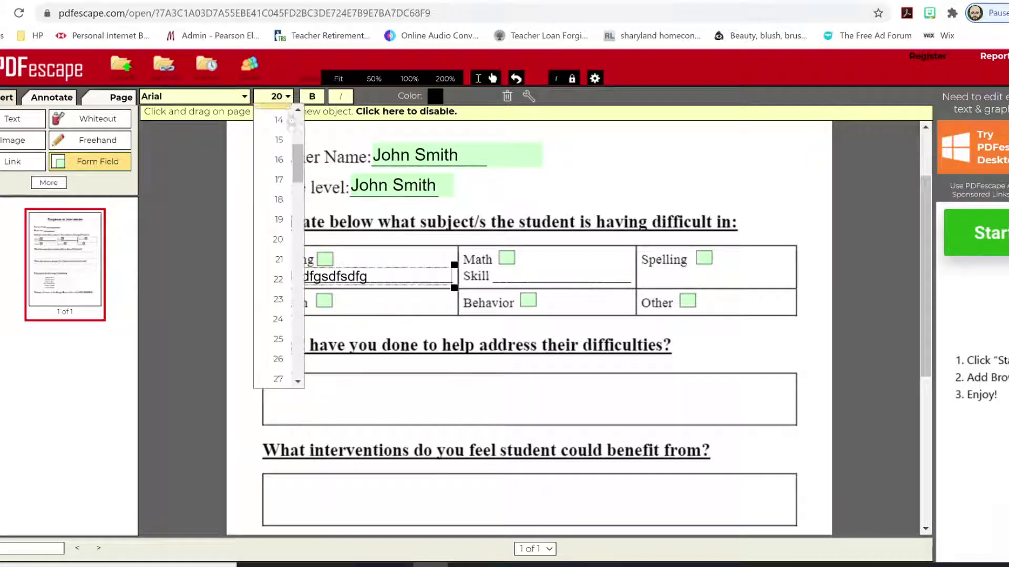
{"action": "left_click", "coordinate": [279, 162]}
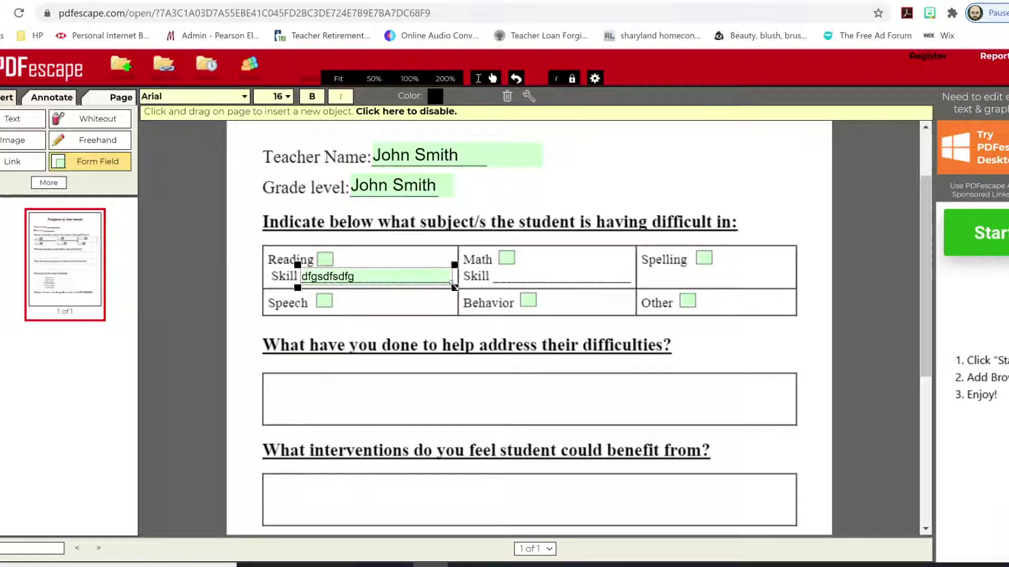
{"action": "double_click", "coordinate": [430, 279]}
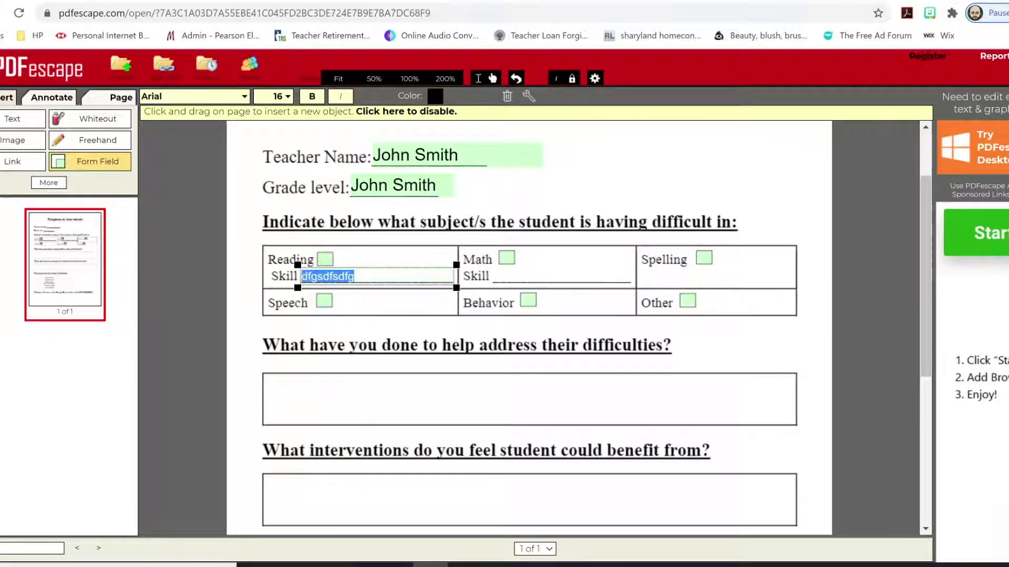
{"action": "key", "text": "BackSpace"}
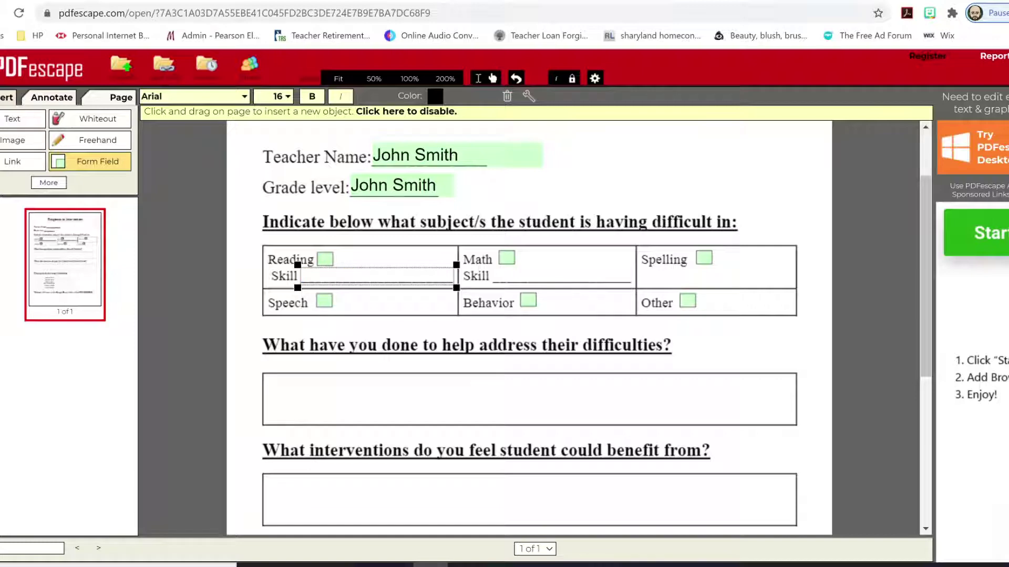
{"action": "right_click", "coordinate": [391, 269]}
{"action": "left_click", "coordinate": [395, 277]}
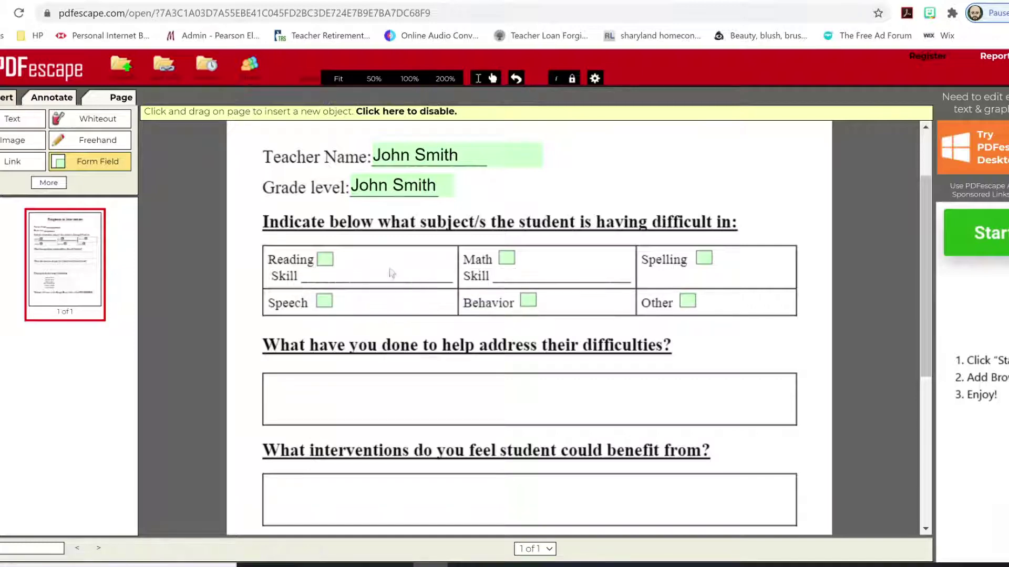
{"action": "left_click", "coordinate": [386, 274]}
{"action": "double_click", "coordinate": [409, 289]}
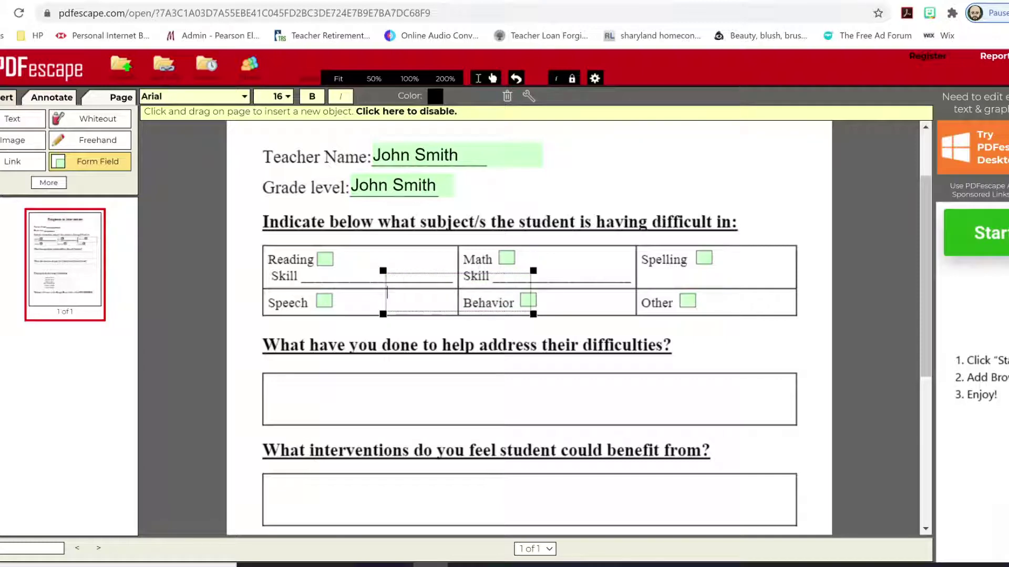
{"action": "left_click", "coordinate": [455, 269]}
{"action": "key", "text": "ctrl+z"}
Step: Duplicate the Reading skill text field and fit the copy over the Math skill line
{"action": "left_click", "coordinate": [456, 281]}
{"action": "left_click_drag", "start_coordinate": [450, 283], "coordinate": [442, 290]}
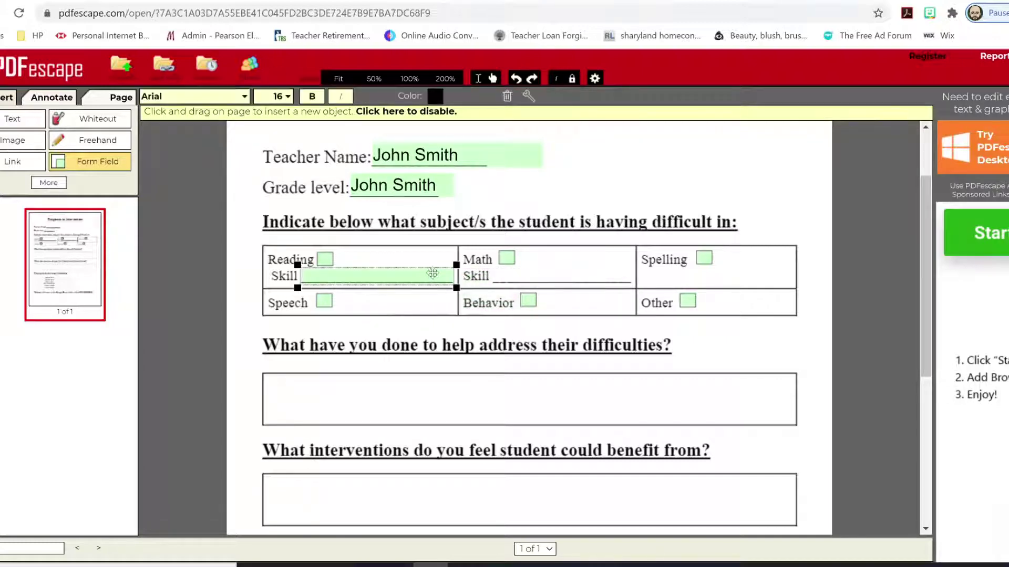
{"action": "right_click", "coordinate": [433, 273]}
{"action": "left_click", "coordinate": [462, 296]}
{"action": "left_click_drag", "start_coordinate": [422, 287], "coordinate": [636, 271]}
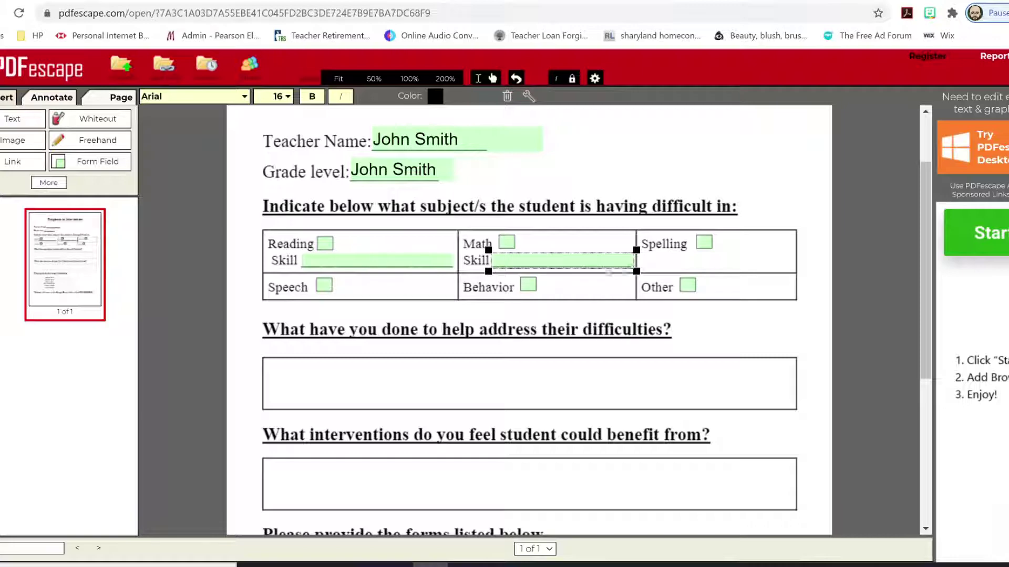
Step: Duplicate the Reading skill field into the blank area under Spelling, and delete that copy
{"action": "right_click", "coordinate": [434, 260]}
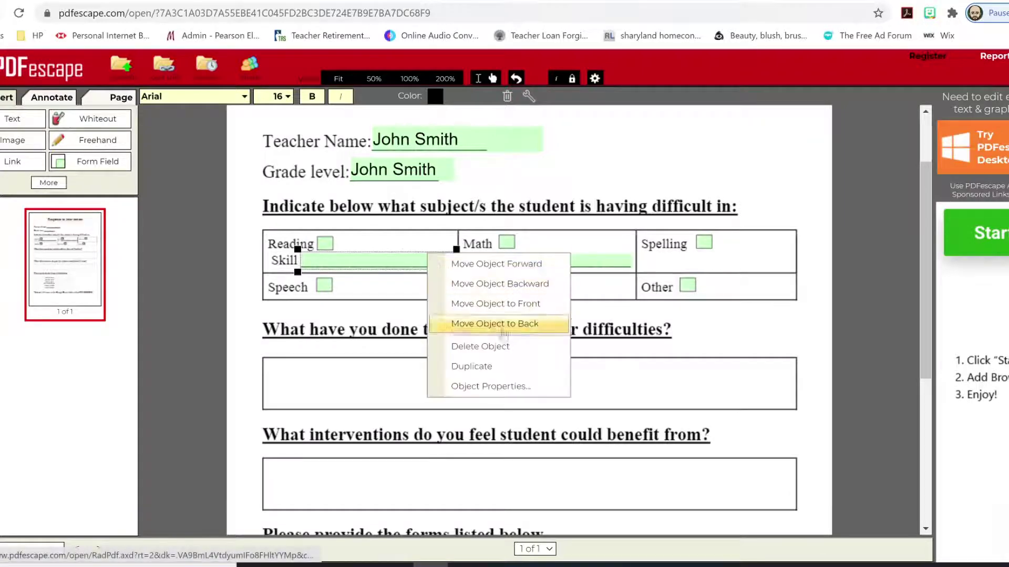
{"action": "left_click", "coordinate": [496, 366]}
{"action": "left_click_drag", "start_coordinate": [430, 280], "coordinate": [753, 261]}
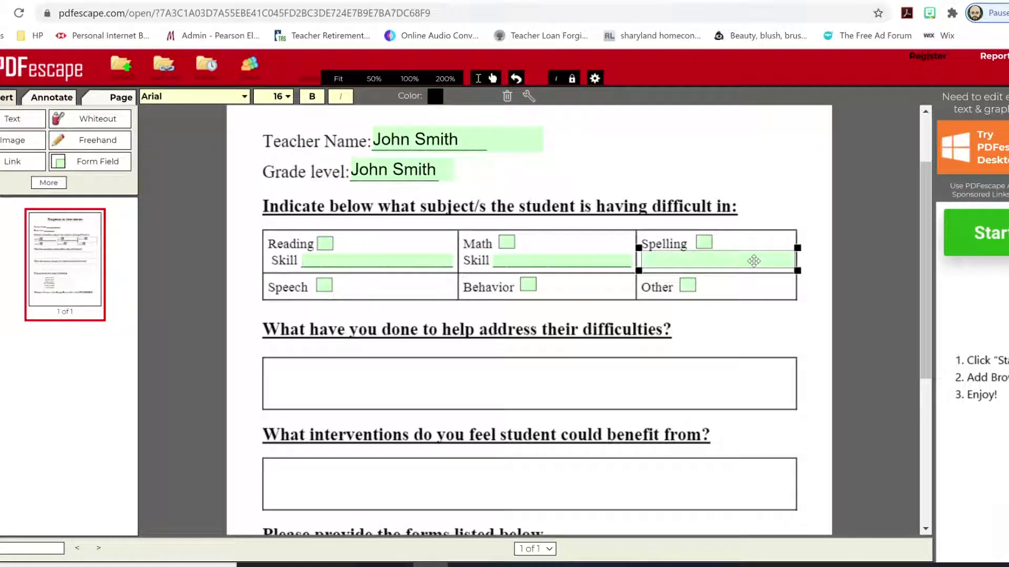
{"action": "key", "text": "Delete"}
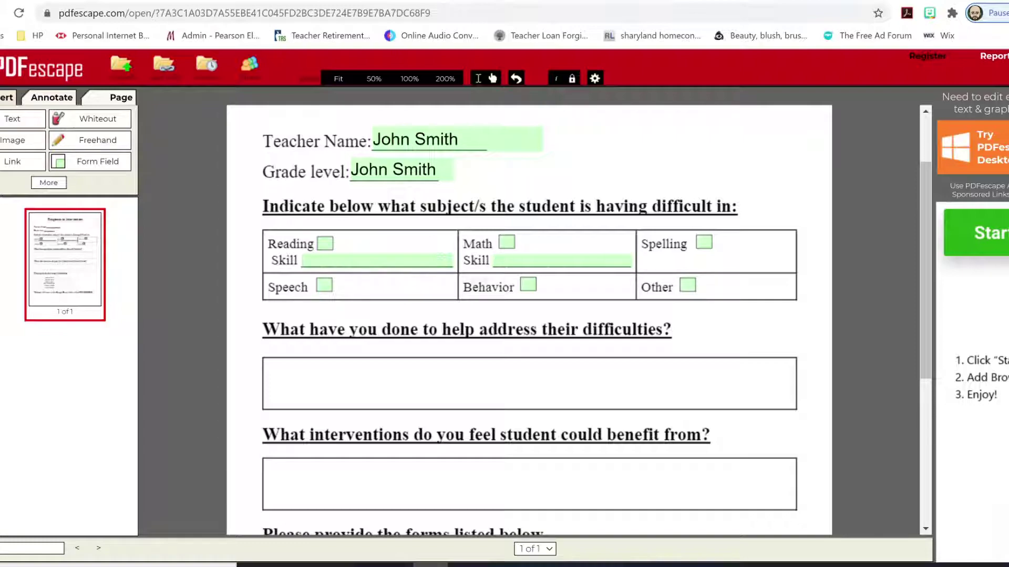
Step: Test the Reading skill field with a long string of sample text extending past its width, and clear it
{"action": "scroll", "coordinate": [352, 389], "scroll_direction": "down", "scroll_amount": 3}
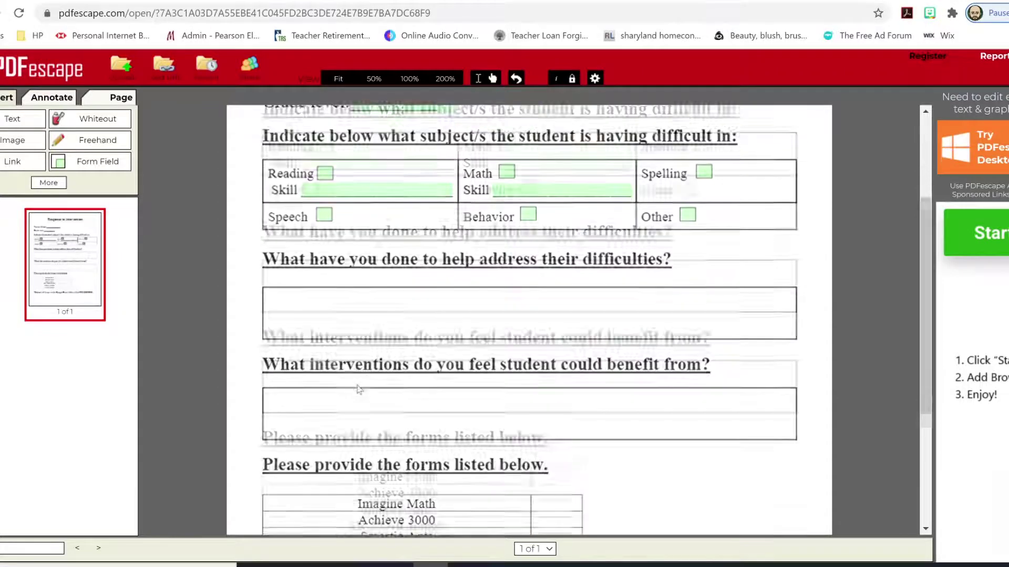
{"action": "scroll", "coordinate": [325, 254], "scroll_direction": "up", "scroll_amount": 2}
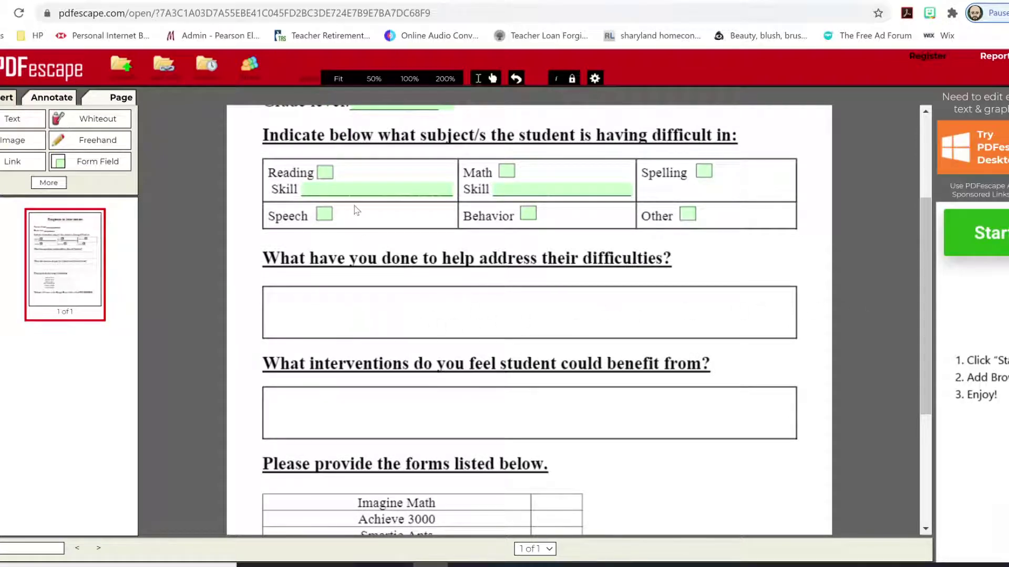
{"action": "left_click", "coordinate": [349, 189]}
{"action": "type", "text": "xxfvxvxcvxcvxcvxcvxcvxcvxcvxcvxcvxcvxcvxcvxc"}
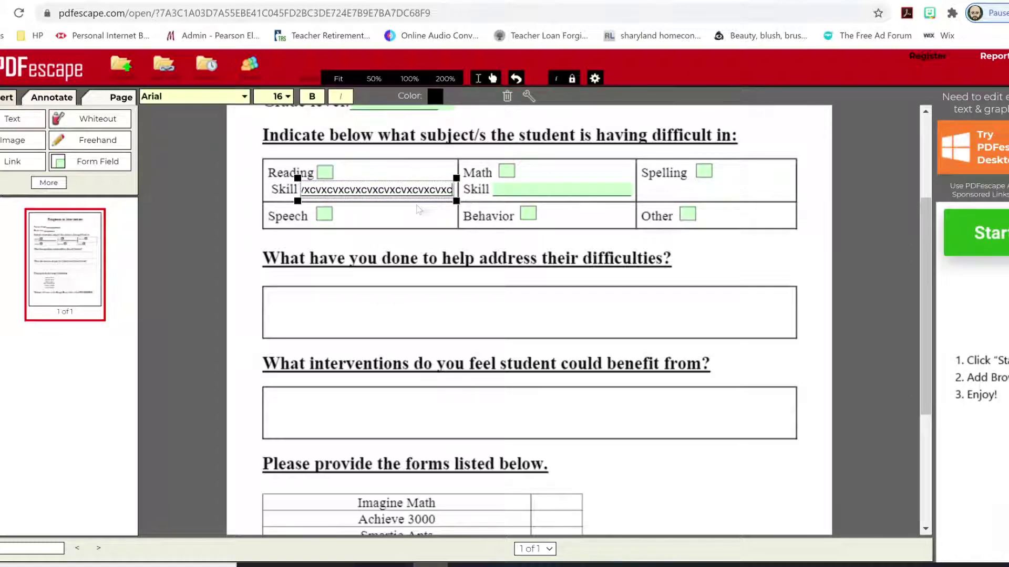
{"action": "left_click", "coordinate": [746, 218]}
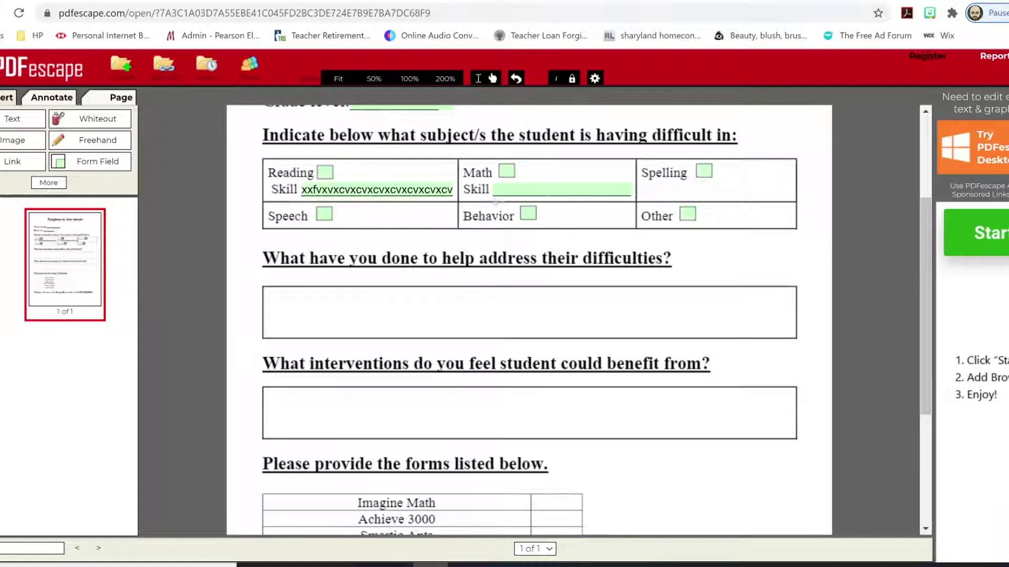
{"action": "left_click", "coordinate": [344, 190]}
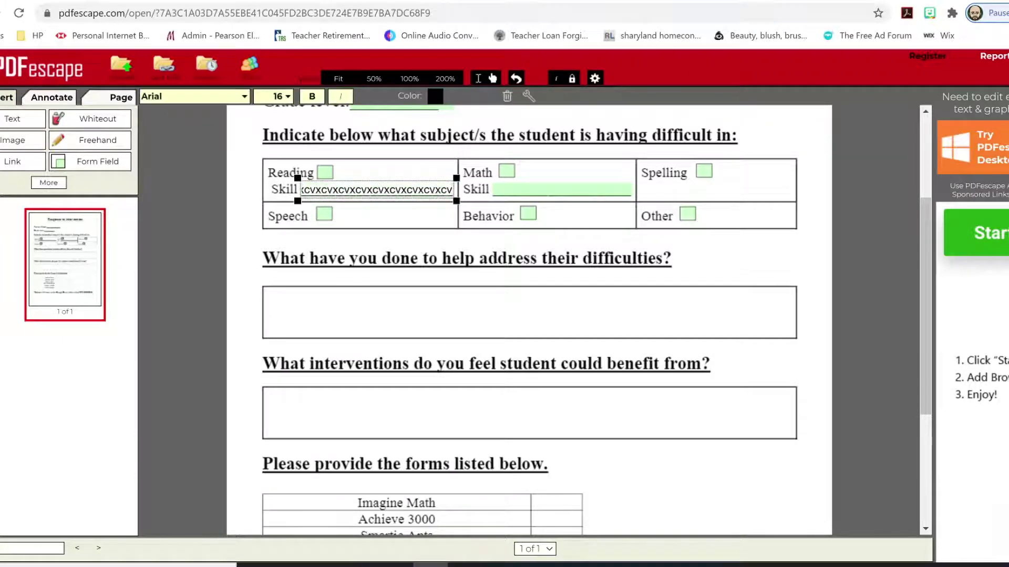
{"action": "key", "text": "ctrl+a"}
{"action": "key", "text": "BackSpace"}
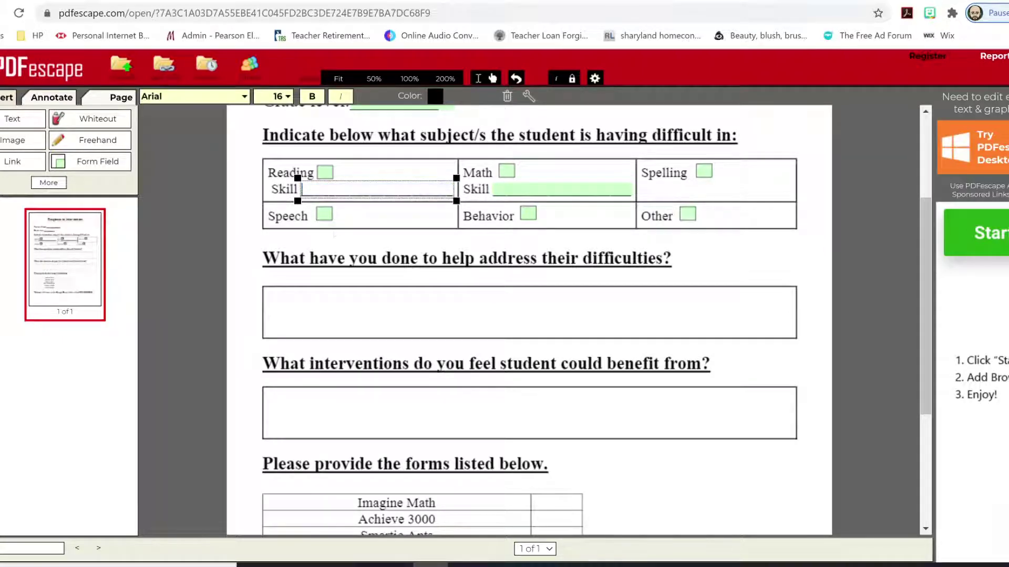
{"action": "left_click", "coordinate": [362, 305]}
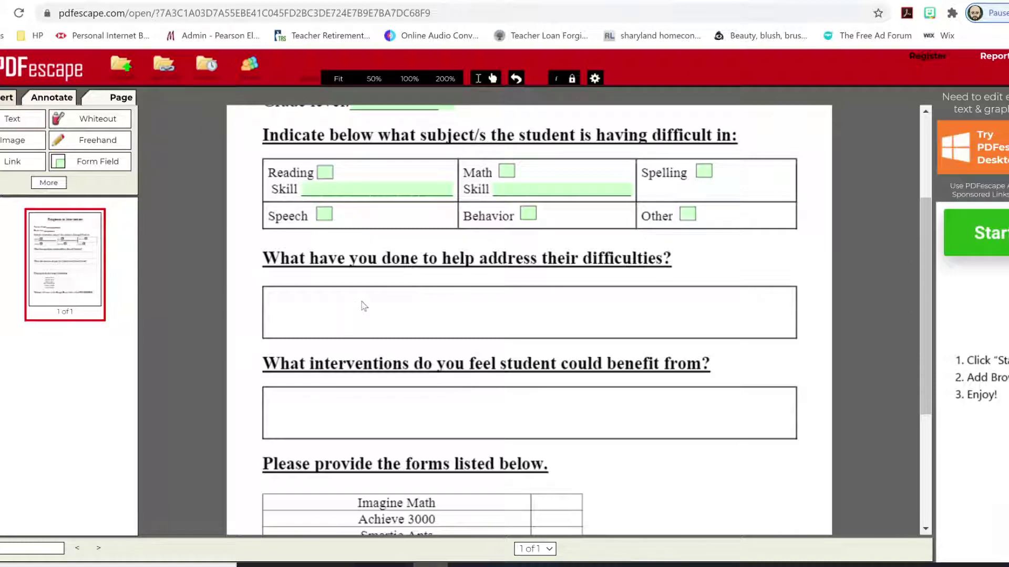
Step: Add a Text Paragraph form field that fills the box under "What have you done to help address their difficulties?"
{"action": "left_click", "coordinate": [115, 159]}
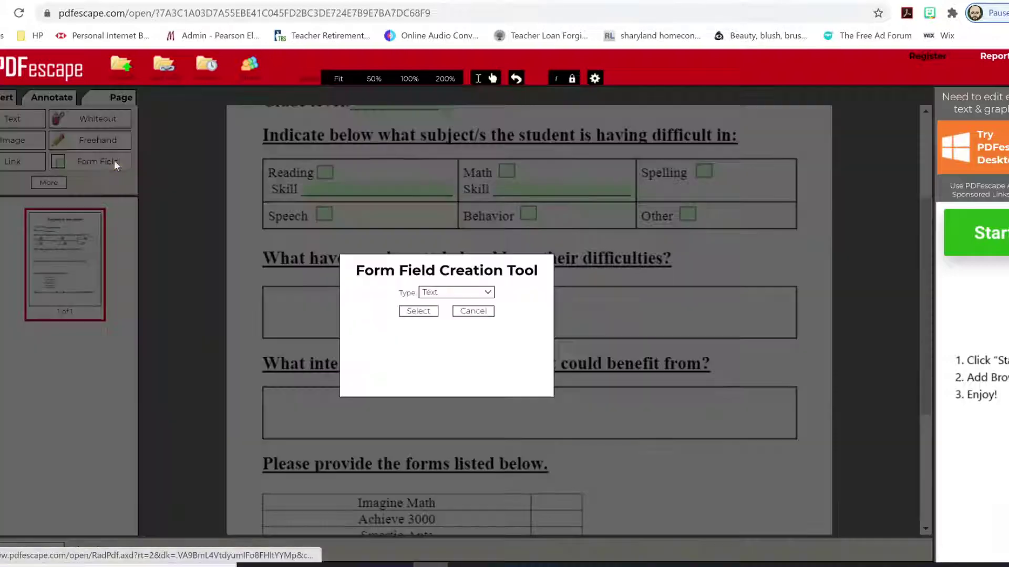
{"action": "left_click", "coordinate": [463, 293]}
{"action": "left_click", "coordinate": [464, 334]}
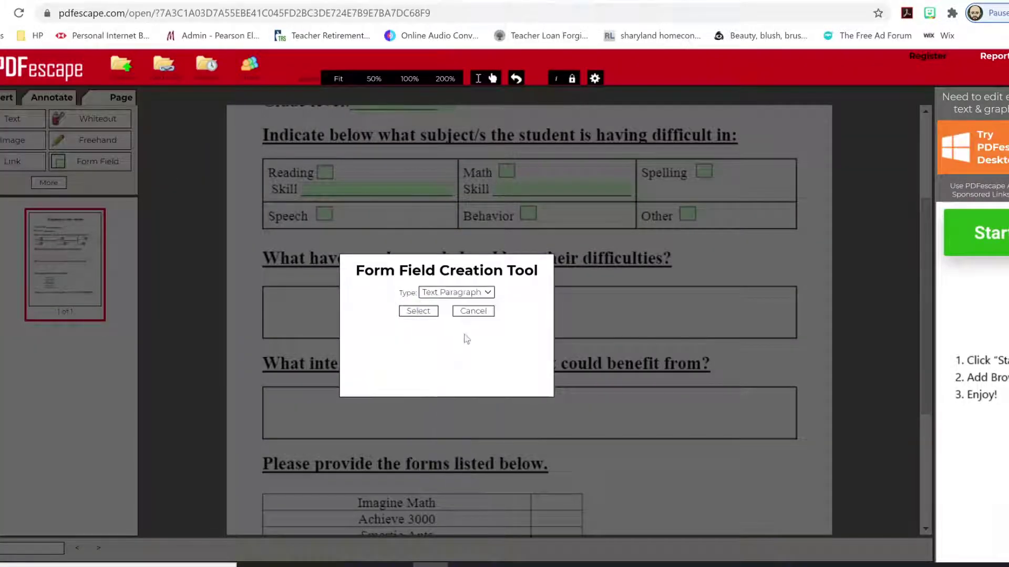
{"action": "left_click", "coordinate": [418, 311]}
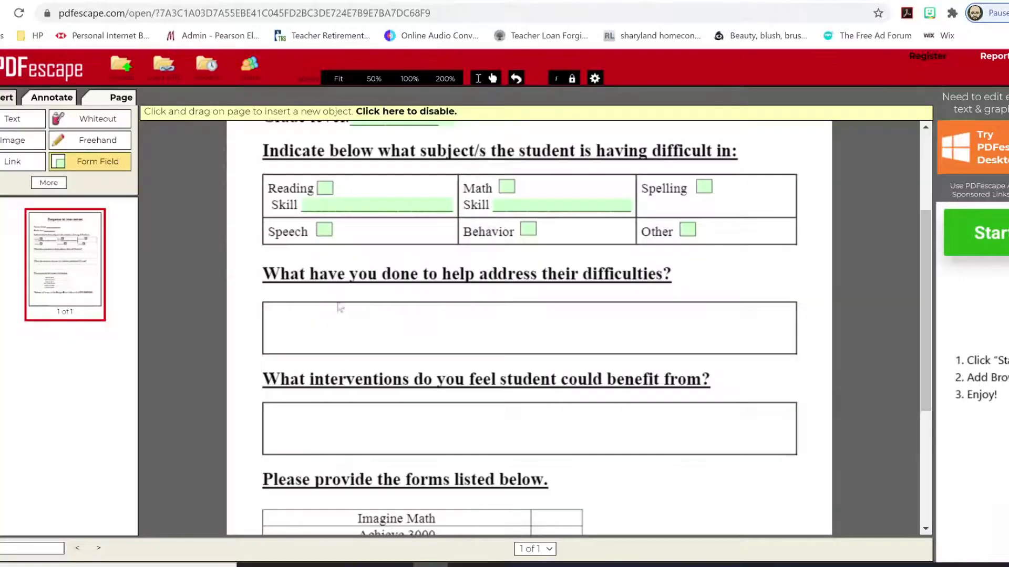
{"action": "left_click", "coordinate": [284, 312]}
{"action": "left_click_drag", "start_coordinate": [279, 303], "coordinate": [260, 301]}
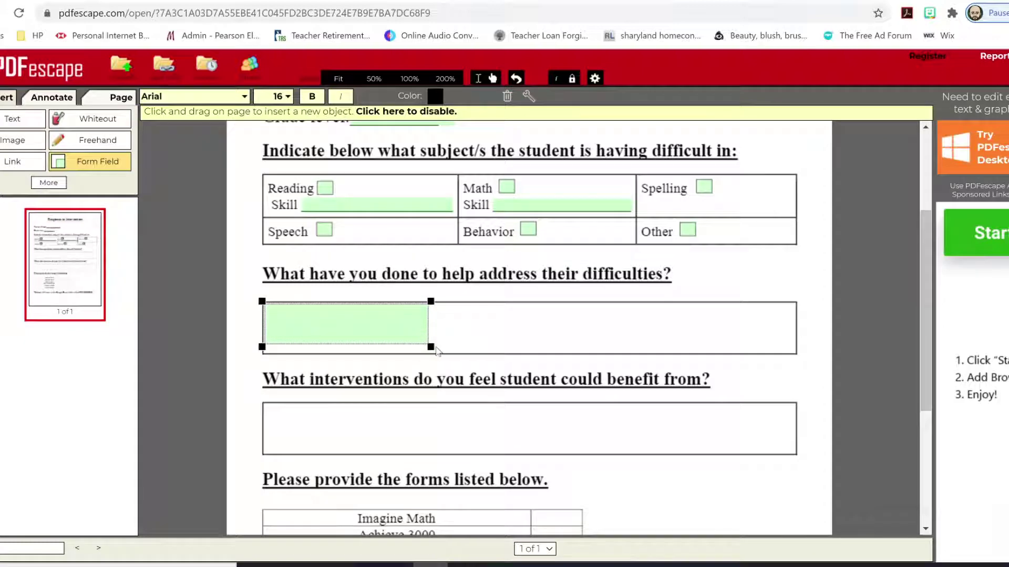
{"action": "left_click_drag", "start_coordinate": [431, 346], "coordinate": [799, 355]}
Step: Enter the sample text "asfdgasdf" in the new paragraph field and set its font size to 14
{"action": "left_click", "coordinate": [546, 339]}
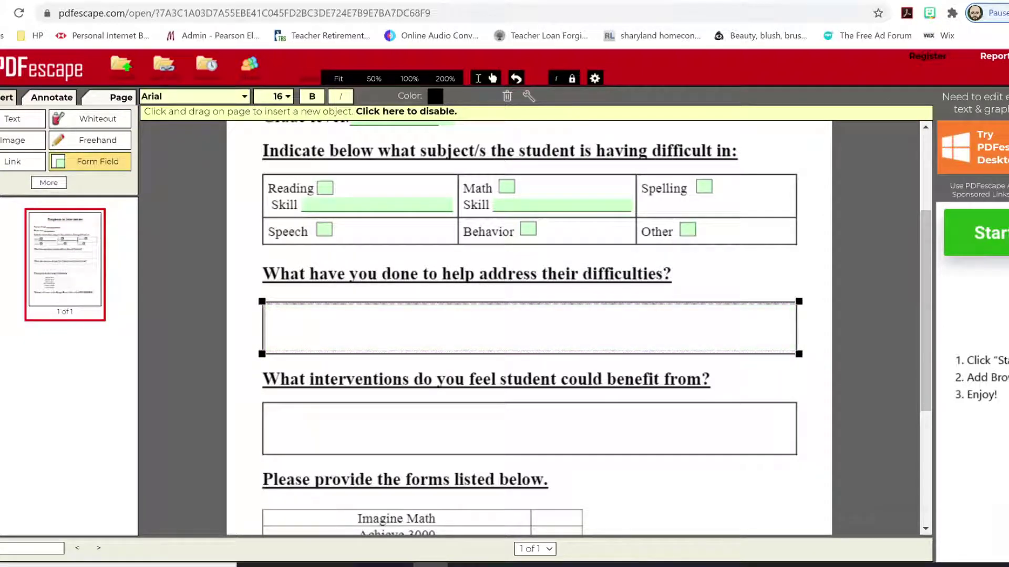
{"action": "type", "text": "asfdgasdf"}
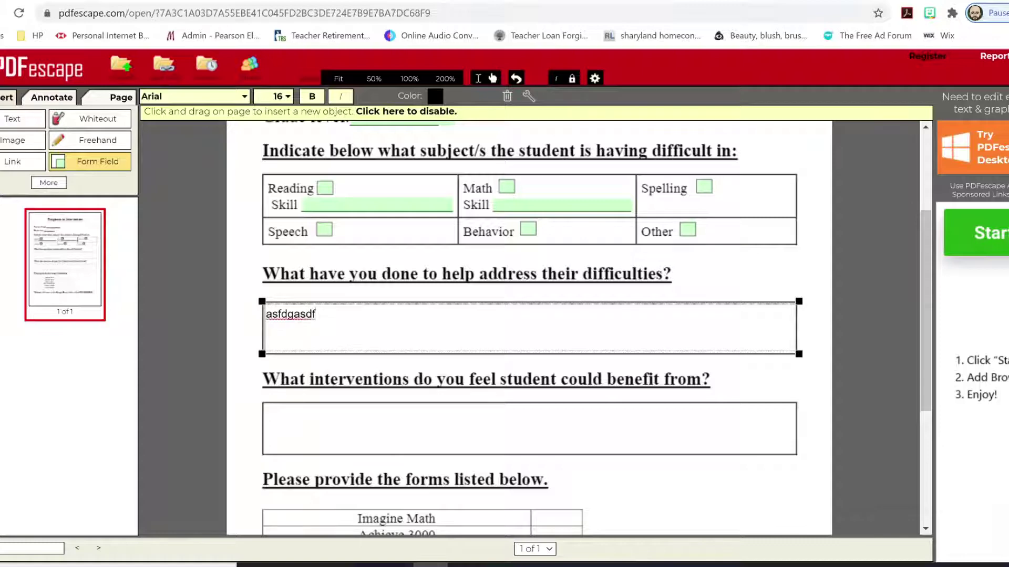
{"action": "key", "text": "ctrl+a"}
{"action": "left_click", "coordinate": [288, 97]}
{"action": "left_click", "coordinate": [288, 97]}
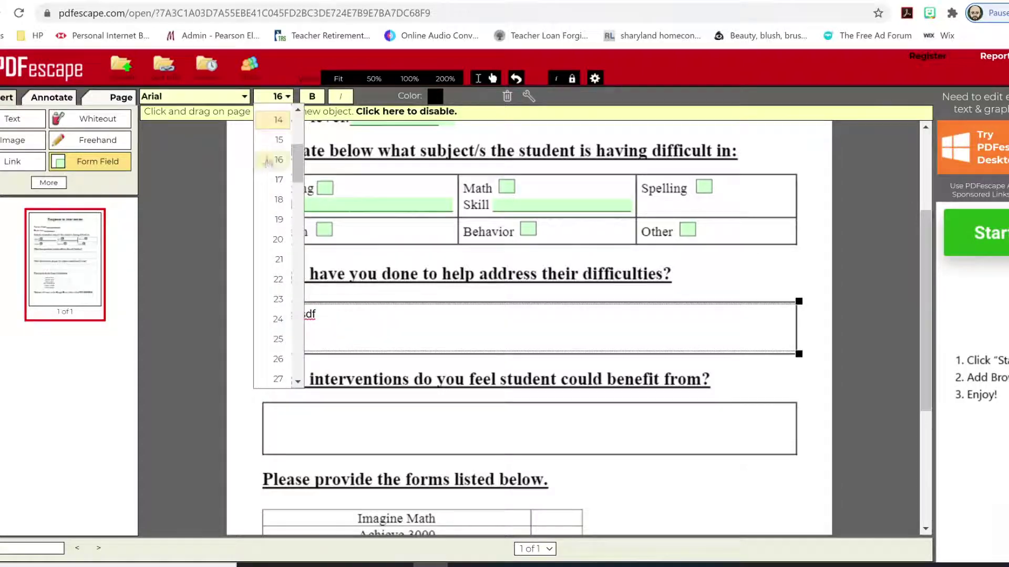
{"action": "left_click", "coordinate": [284, 129]}
Step: Test the paragraph field with five lines of sample text that overflow its height, and clear it
{"action": "key", "text": "ctrl+a"}
{"action": "type", "text": "asdfasdfasdfasdfasdfasdfa"}
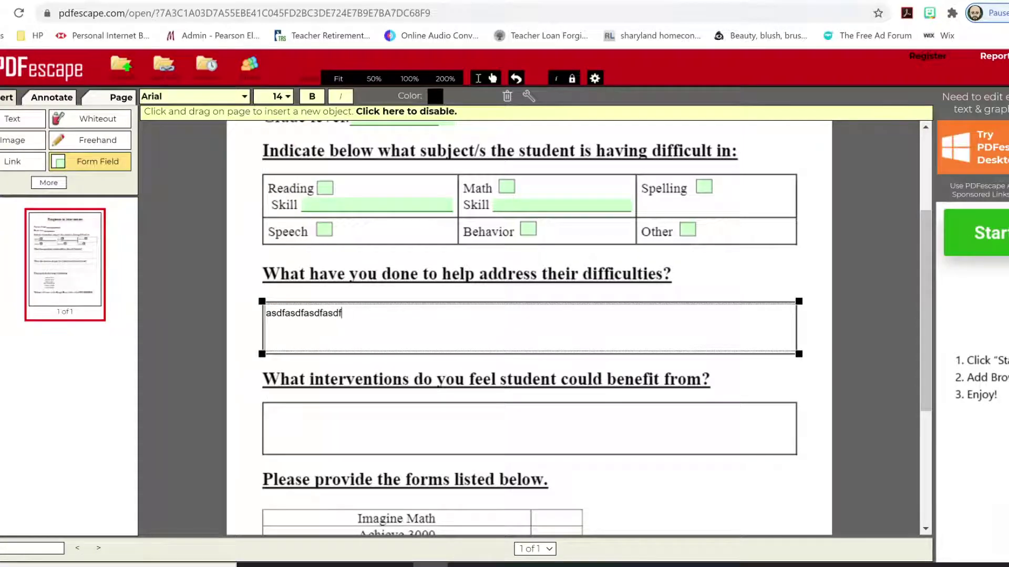
{"action": "type", "text": "sdfasdfasdfasdfasd"}
{"action": "key", "text": "Return"}
{"action": "type", "text": "asdfasdfasdf"}
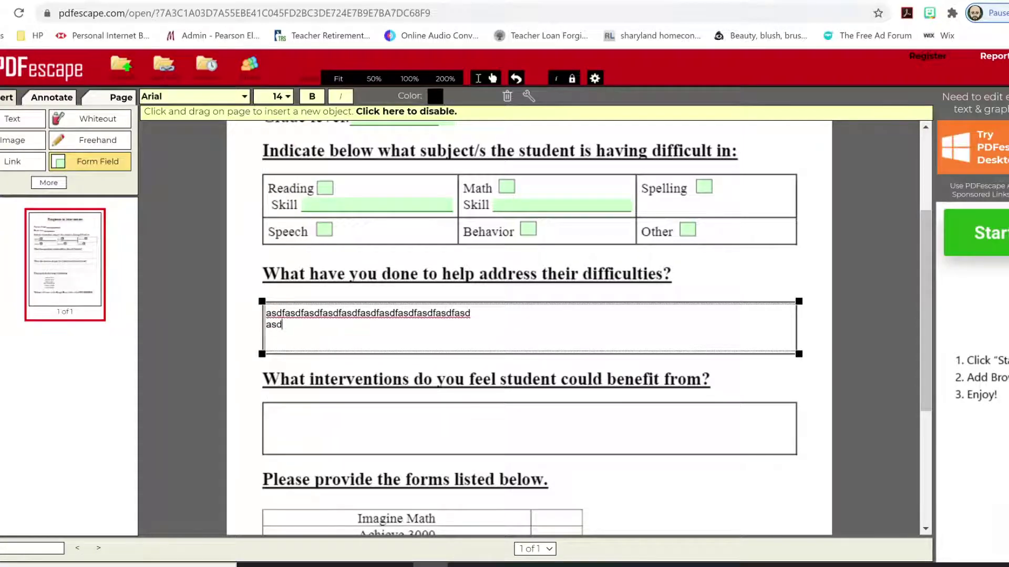
{"action": "type", "text": "asdfasdfasdfasdf"}
{"action": "key", "text": "Return"}
{"action": "type", "text": "asdfasdfasdf"}
{"action": "key", "text": "Return"}
{"action": "type", "text": "asdf"}
{"action": "key", "text": "Return"}
{"action": "type", "text": "asdf"}
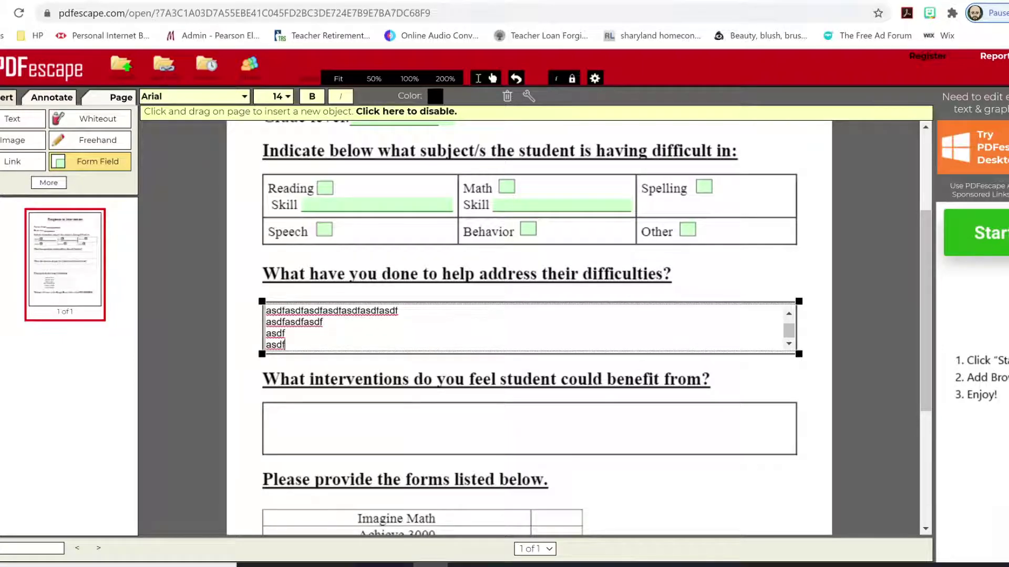
{"action": "left_click_drag", "start_coordinate": [792, 332], "coordinate": [789, 315]}
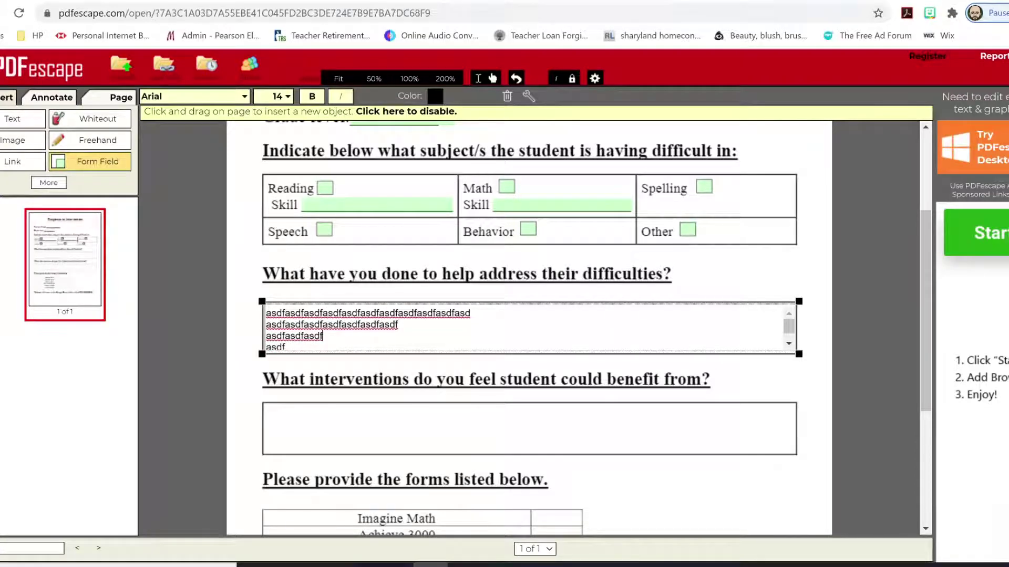
{"action": "key", "text": "ctrl+a"}
{"action": "key", "text": "Delete"}
Step: Duplicate the paragraph field and place the copy in the box under "What interventions do you feel student could benefit from?"
{"action": "right_click", "coordinate": [376, 324]}
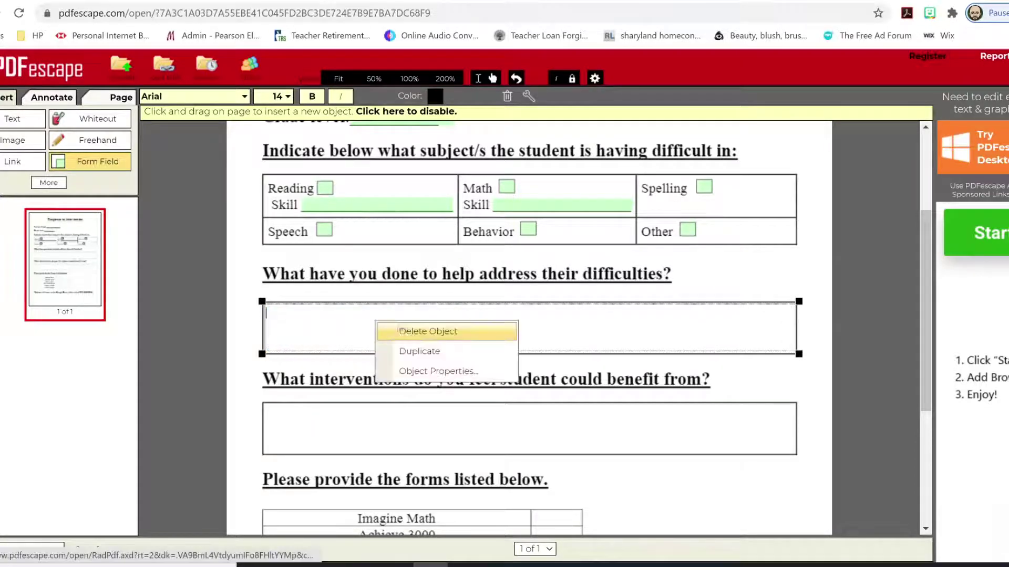
{"action": "left_click", "coordinate": [428, 351]}
{"action": "left_click_drag", "start_coordinate": [385, 334], "coordinate": [366, 417]}
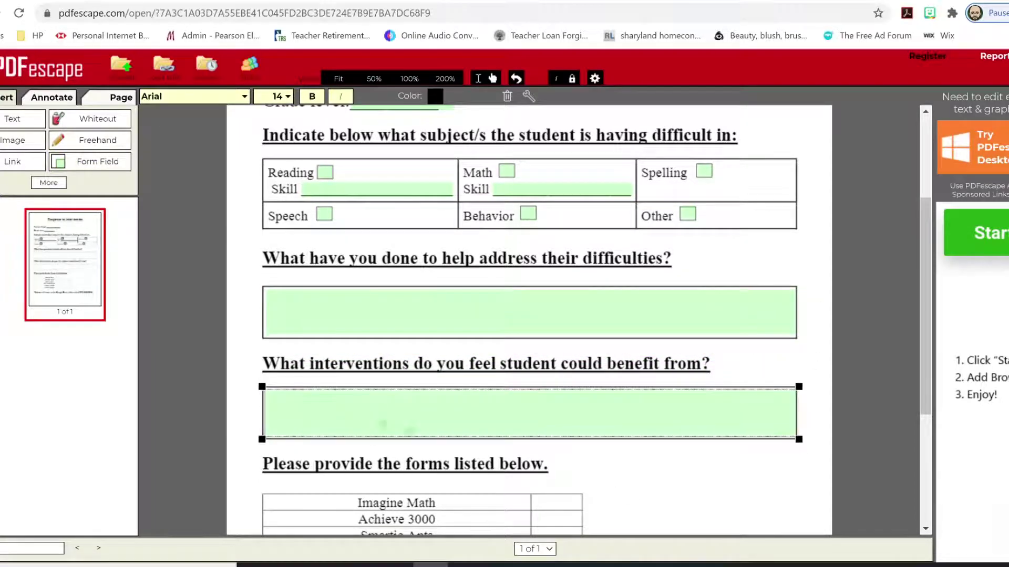
{"action": "left_click", "coordinate": [668, 499]}
{"action": "scroll", "coordinate": [617, 462], "scroll_direction": "down", "scroll_amount": 4}
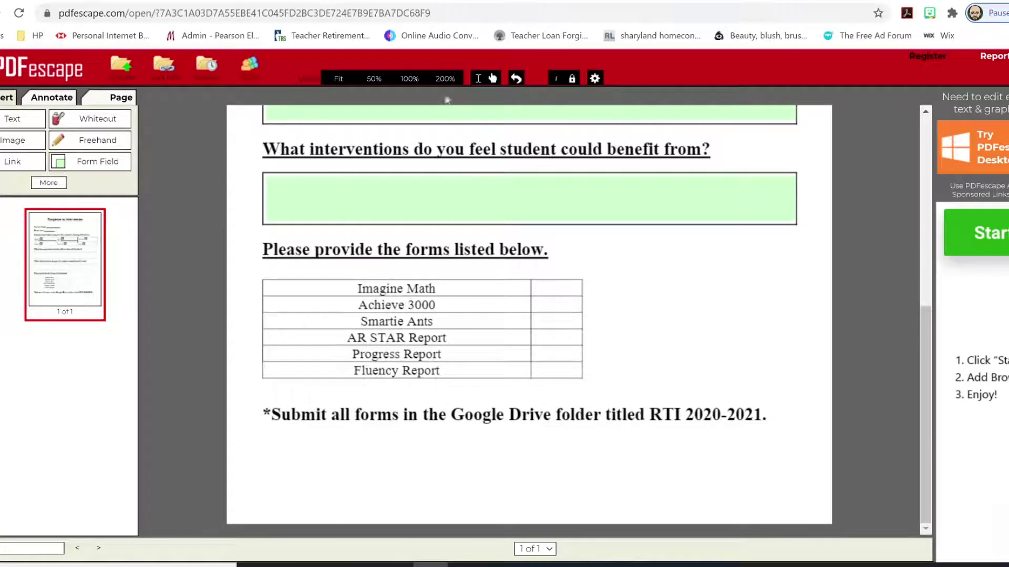
Step: Add a Checkbox form field in the empty cell beside Imagine Math and resize it to fill the cell
{"action": "left_click", "coordinate": [445, 78]}
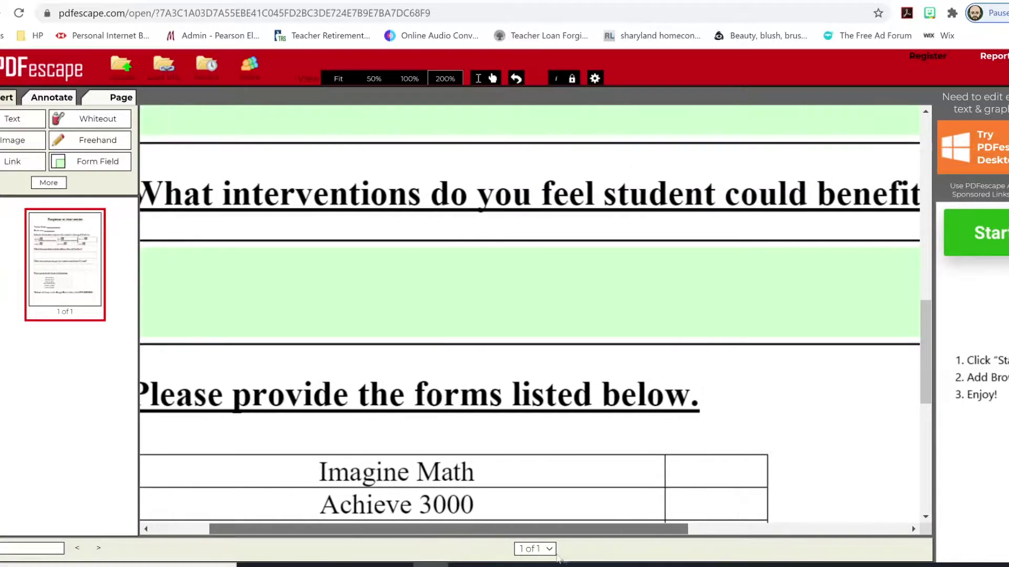
{"action": "scroll", "coordinate": [670, 383], "scroll_direction": "down", "scroll_amount": 5}
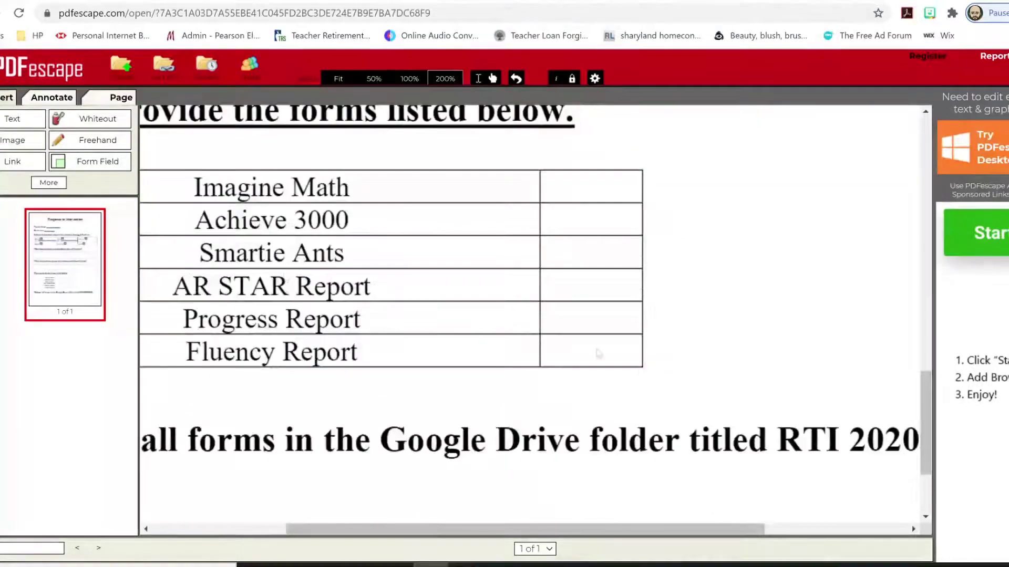
{"action": "left_click", "coordinate": [115, 163]}
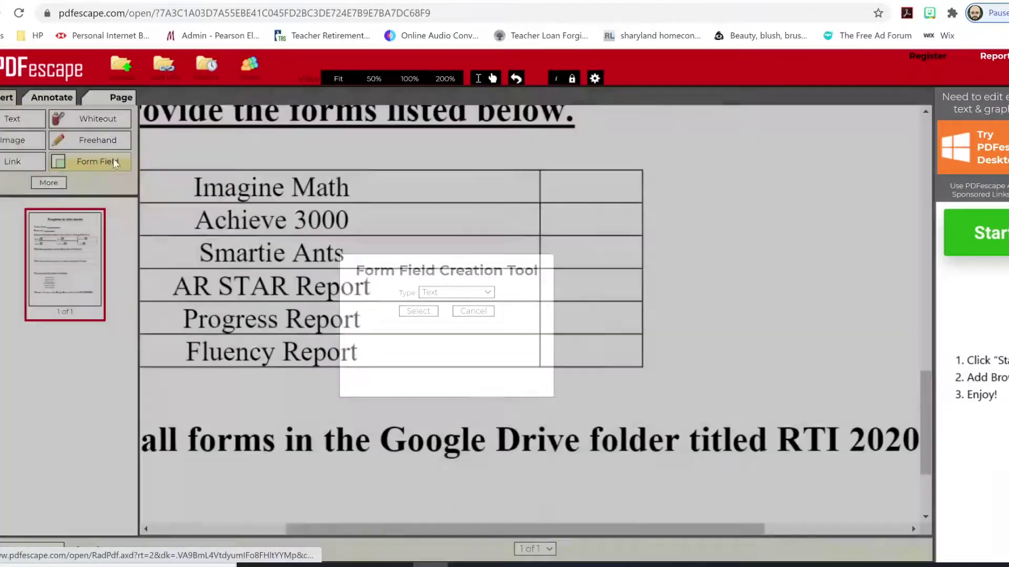
{"action": "left_click", "coordinate": [468, 294]}
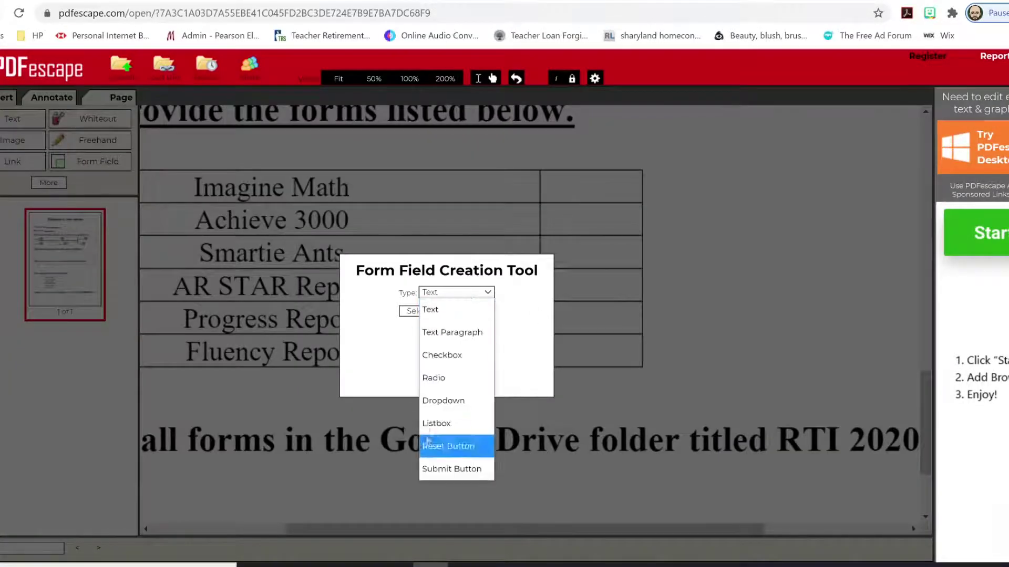
{"action": "left_click", "coordinate": [443, 356]}
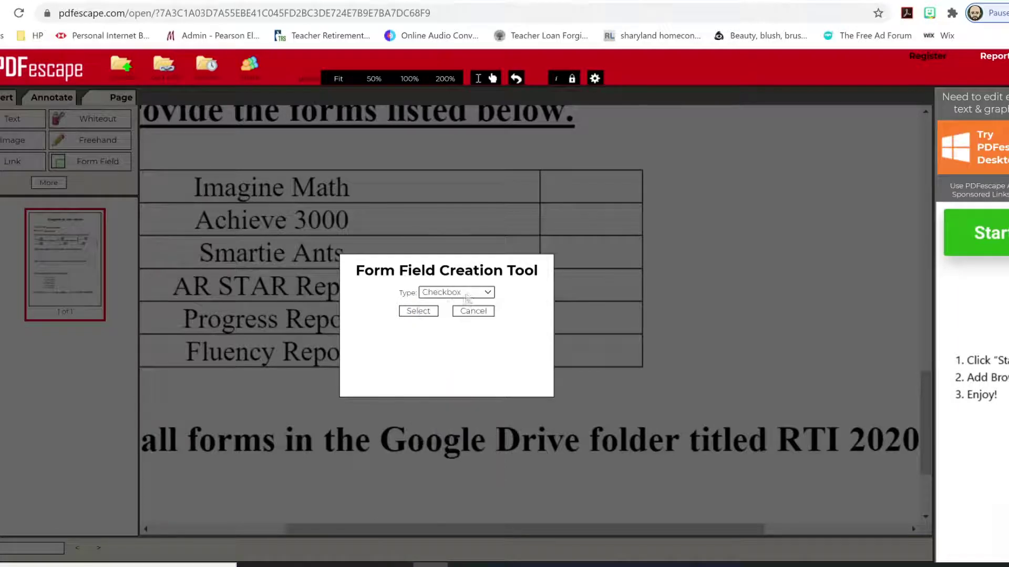
{"action": "left_click", "coordinate": [420, 313]}
{"action": "left_click", "coordinate": [585, 207]}
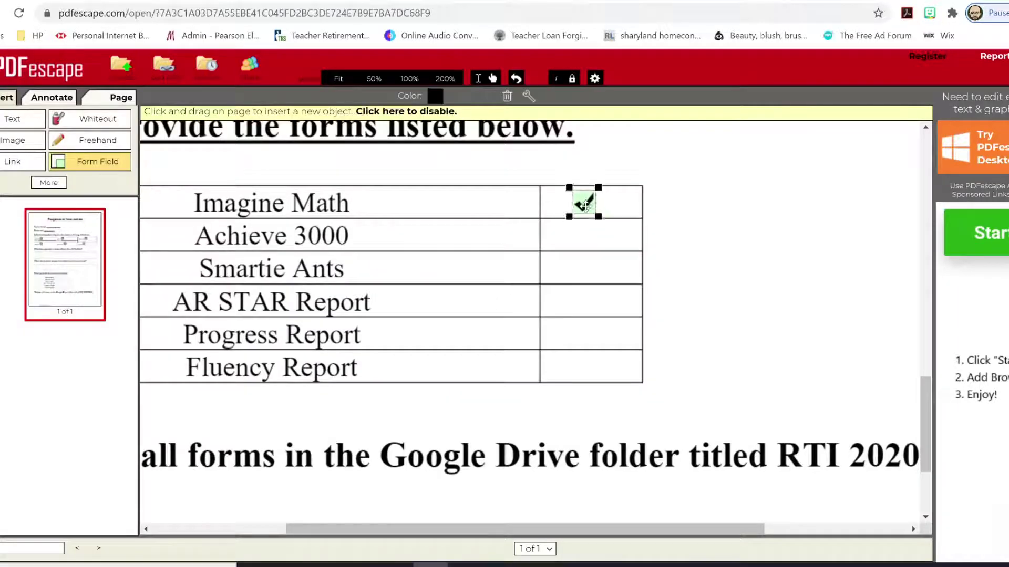
{"action": "left_click_drag", "start_coordinate": [577, 220], "coordinate": [540, 220]}
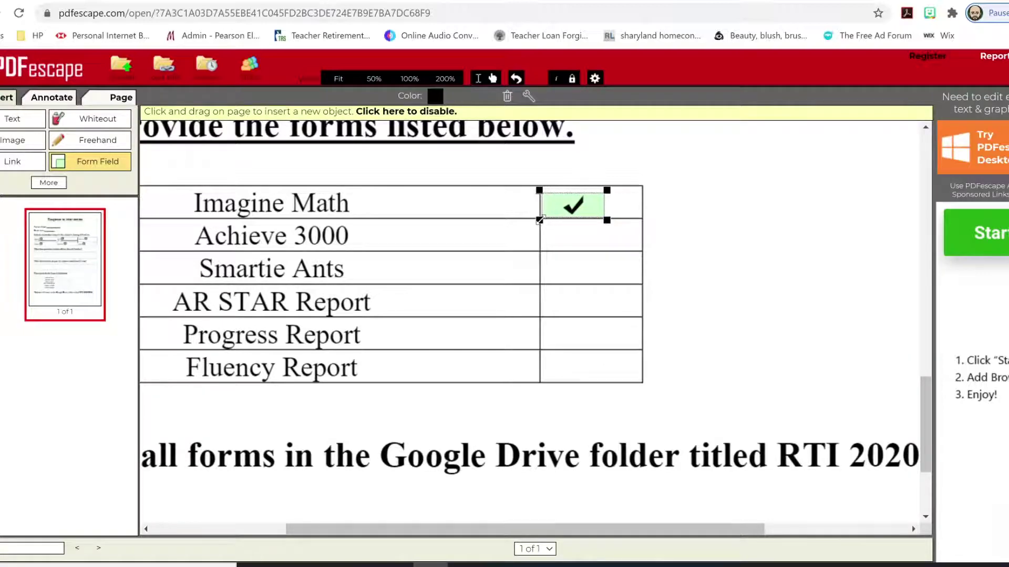
{"action": "left_click_drag", "start_coordinate": [607, 219], "coordinate": [646, 183]}
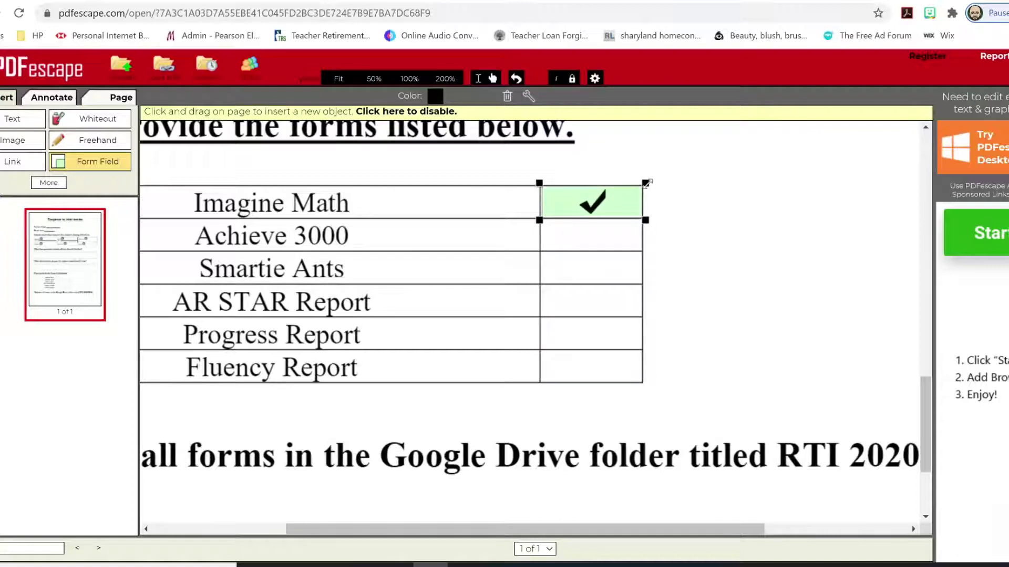
Step: Duplicate the Imagine Math checkbox into the empty cells beside Achieve 3000 and Smartie Ants
{"action": "right_click", "coordinate": [612, 201]}
{"action": "left_click", "coordinate": [615, 227]}
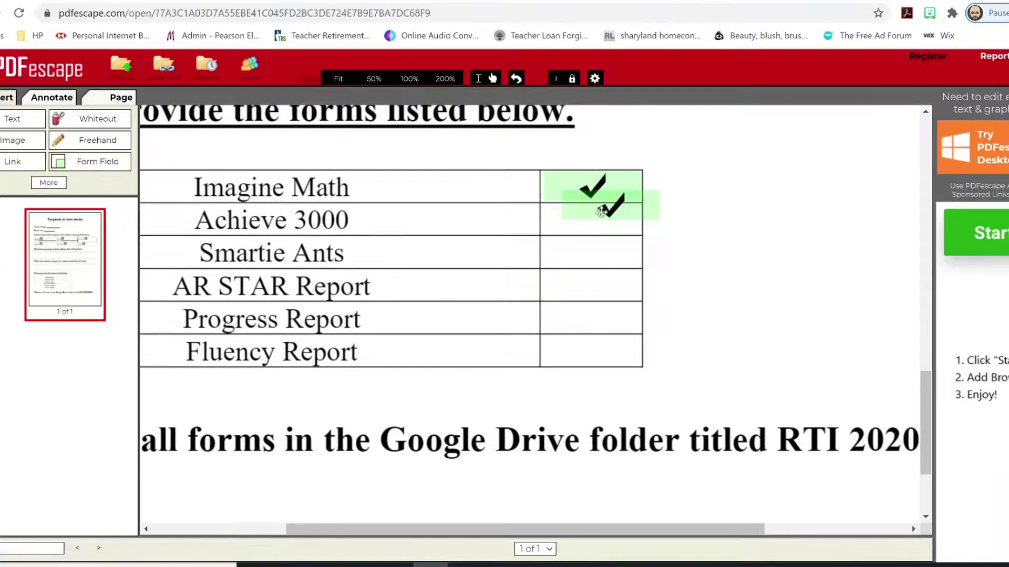
{"action": "left_click", "coordinate": [609, 209]}
{"action": "left_click_drag", "start_coordinate": [615, 199], "coordinate": [595, 214]}
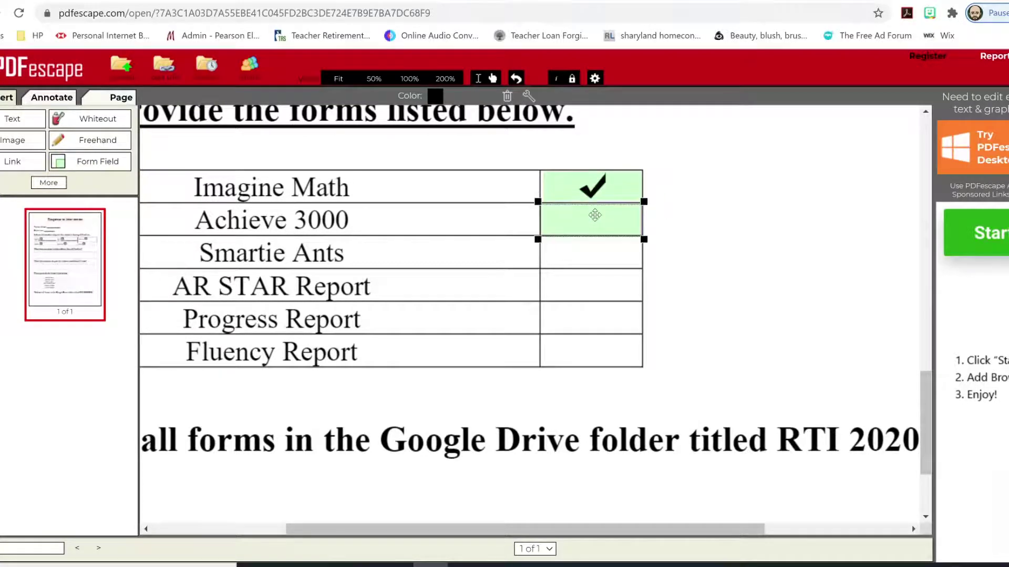
{"action": "right_click", "coordinate": [596, 214]}
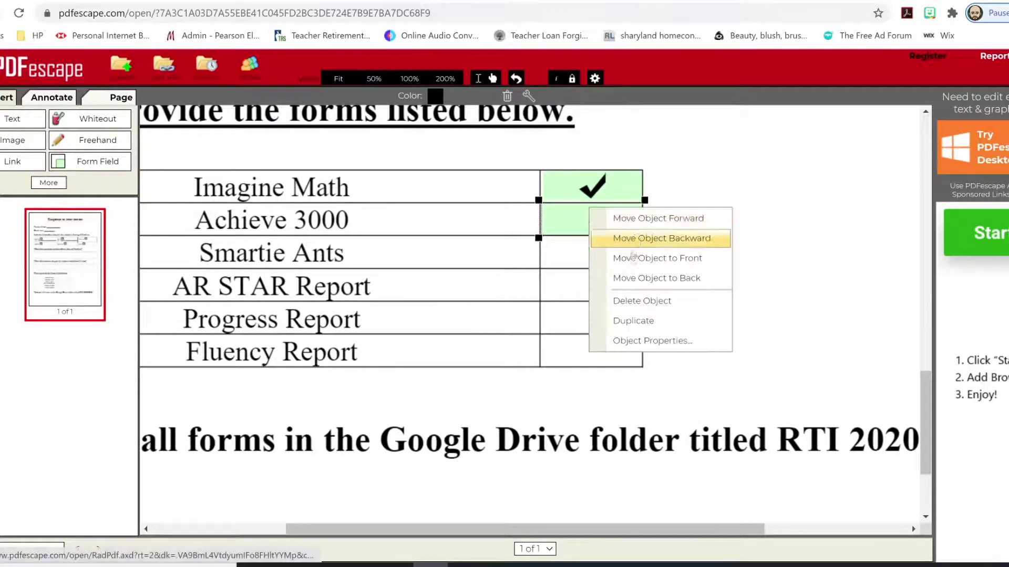
{"action": "left_click", "coordinate": [645, 322]}
{"action": "left_click_drag", "start_coordinate": [598, 242], "coordinate": [580, 258]}
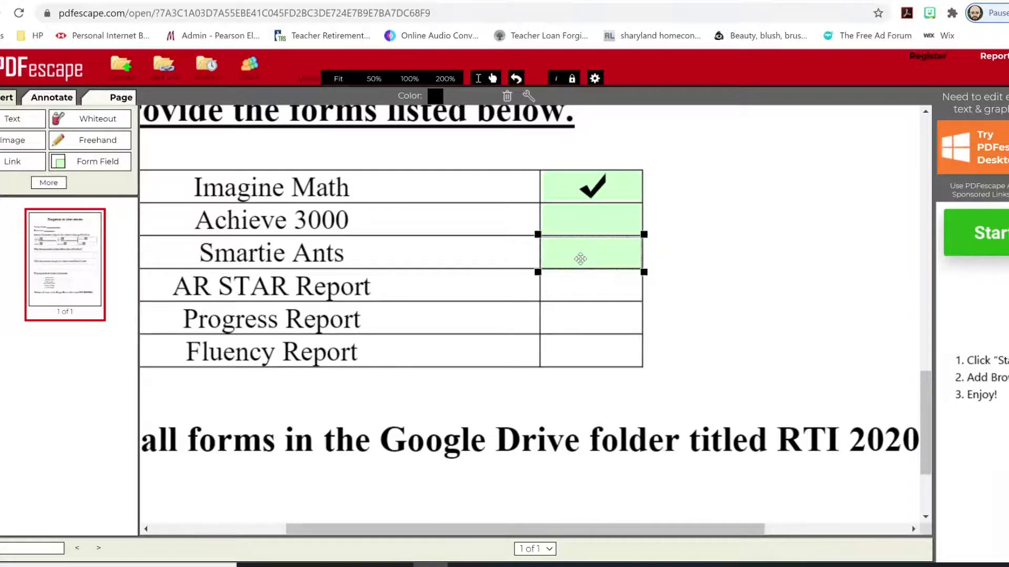
Step: Duplicate the checkbox into the remaining cells beside AR STAR Report, Progress Report and Fluency Report
{"action": "right_click", "coordinate": [580, 259]}
{"action": "left_click", "coordinate": [630, 365]}
{"action": "left_click_drag", "start_coordinate": [594, 272], "coordinate": [576, 286]}
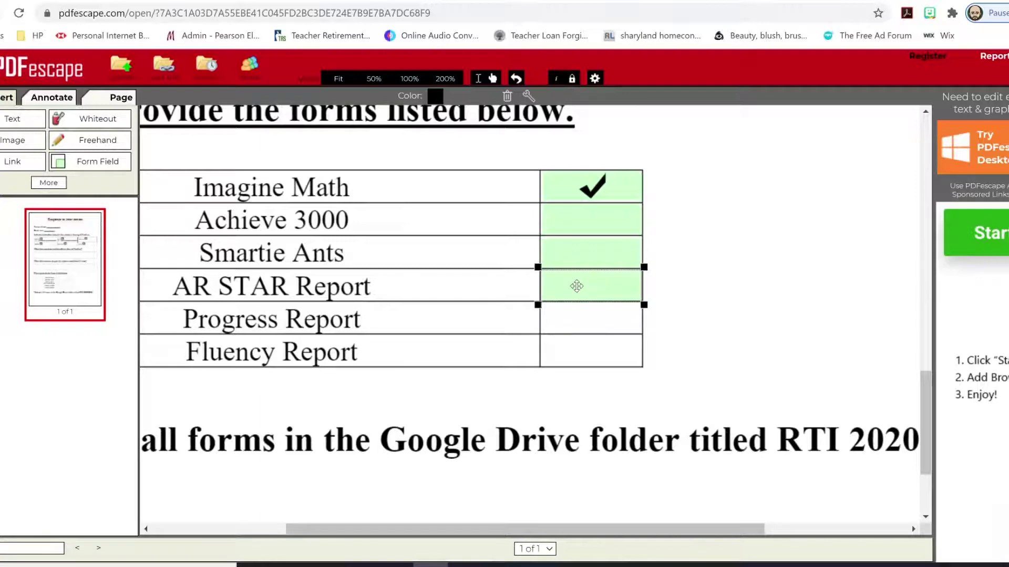
{"action": "right_click", "coordinate": [576, 286]}
{"action": "left_click", "coordinate": [625, 392]}
{"action": "left_click_drag", "start_coordinate": [597, 309], "coordinate": [580, 322]}
{"action": "right_click", "coordinate": [574, 319]}
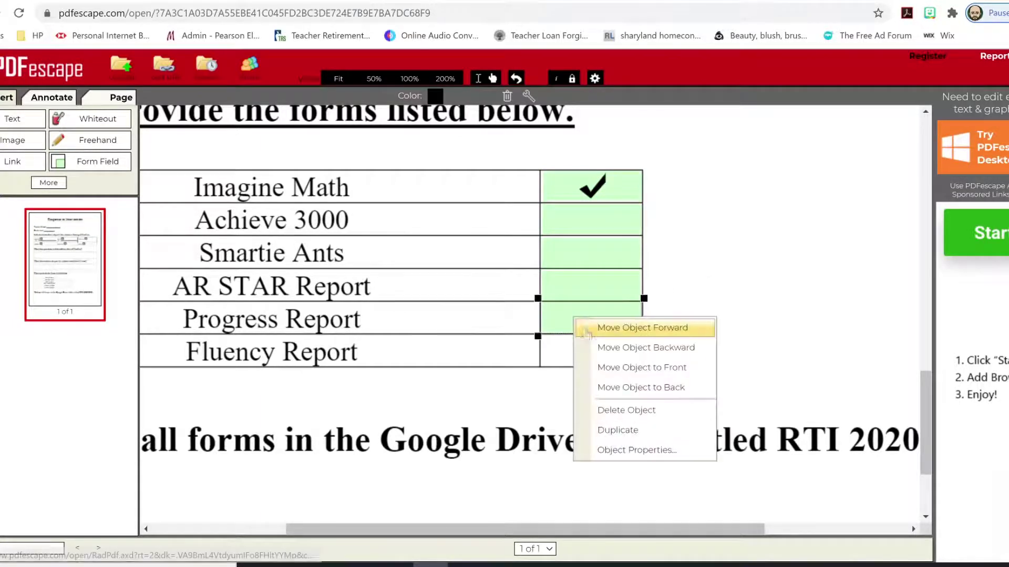
{"action": "left_click", "coordinate": [625, 435]}
{"action": "left_click_drag", "start_coordinate": [589, 339], "coordinate": [568, 357]}
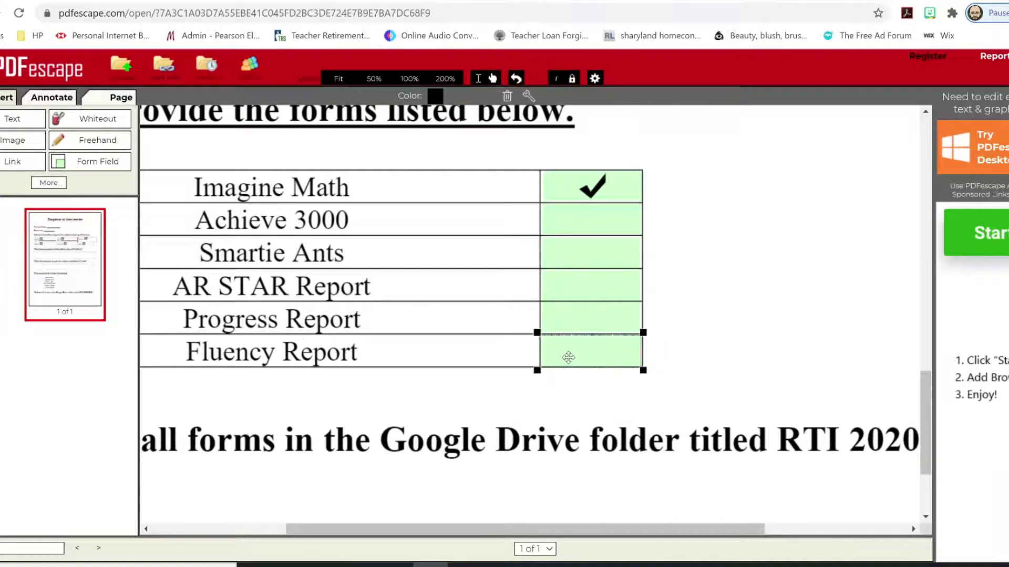
Step: Uncheck the Imagine Math checkbox and clear the sample text from the Teacher Name and Grade level fields
{"action": "left_click", "coordinate": [595, 193]}
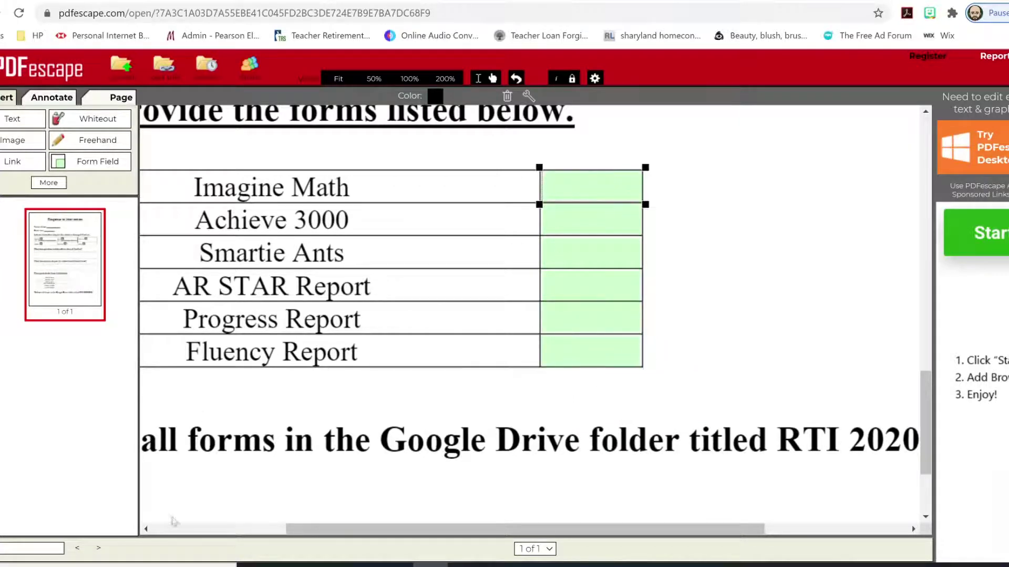
{"action": "left_click", "coordinate": [409, 78]}
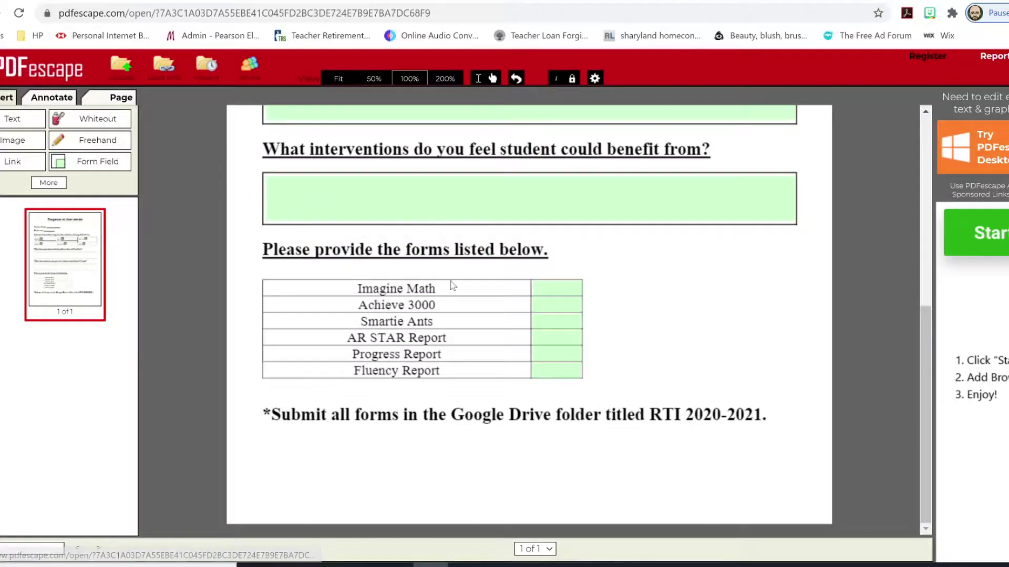
{"action": "scroll", "coordinate": [452, 286], "scroll_direction": "up", "scroll_amount": 10}
{"action": "left_click", "coordinate": [448, 225]}
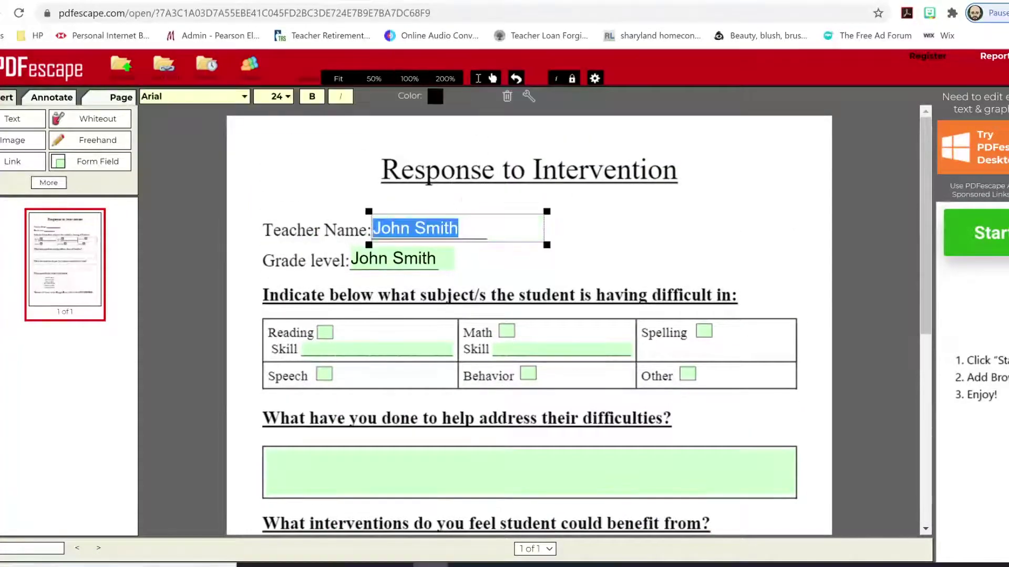
{"action": "key", "text": "BackSpace"}
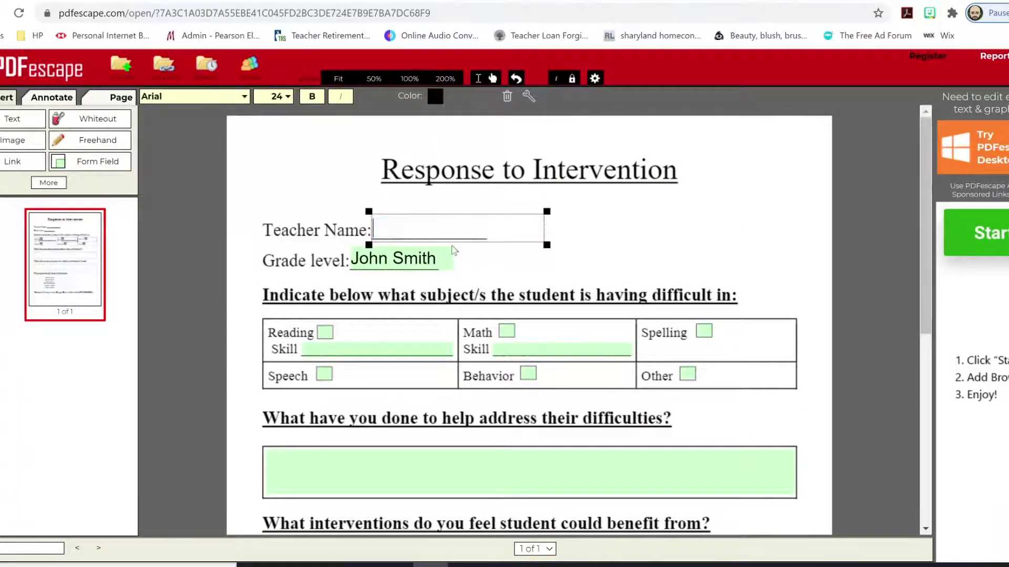
{"action": "left_click", "coordinate": [414, 260]}
{"action": "key", "text": "ctrl+a"}
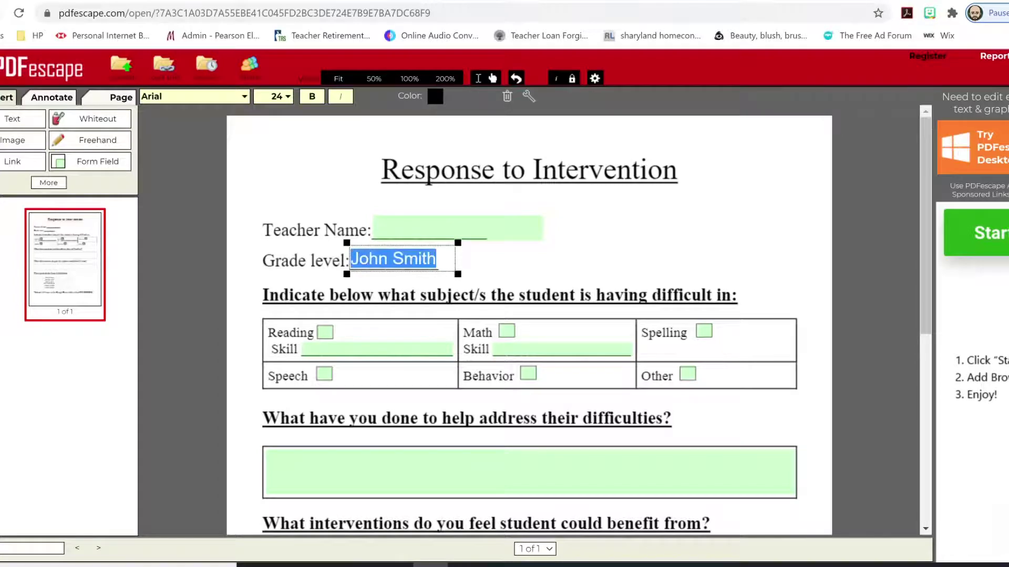
{"action": "key", "text": "BackSpace"}
Step: Download the fillable form as a PDF and show the downloaded file in its folder
{"action": "scroll", "coordinate": [393, 297], "scroll_direction": "down", "scroll_amount": 5}
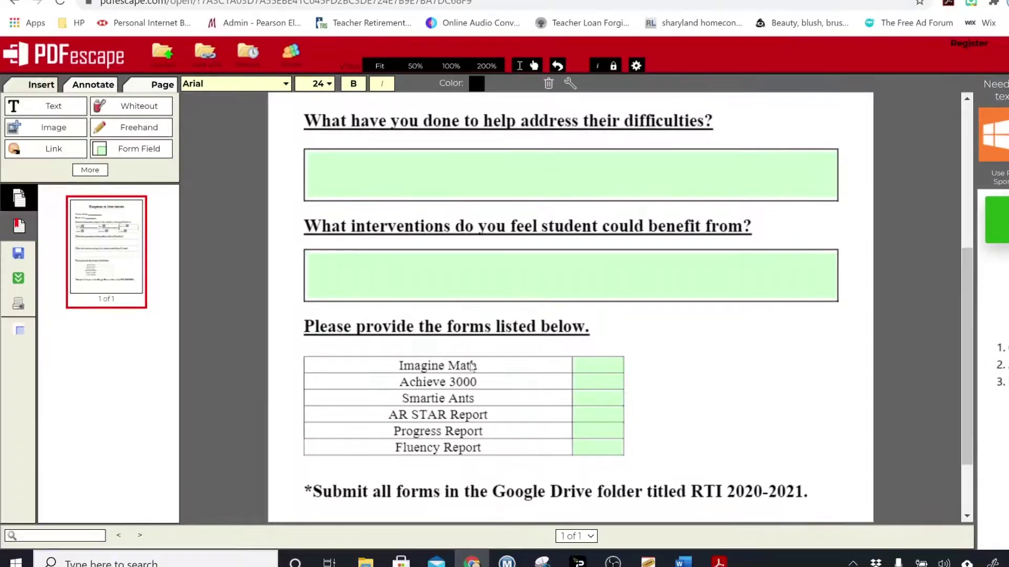
{"action": "scroll", "coordinate": [241, 358], "scroll_direction": "up", "scroll_amount": 1}
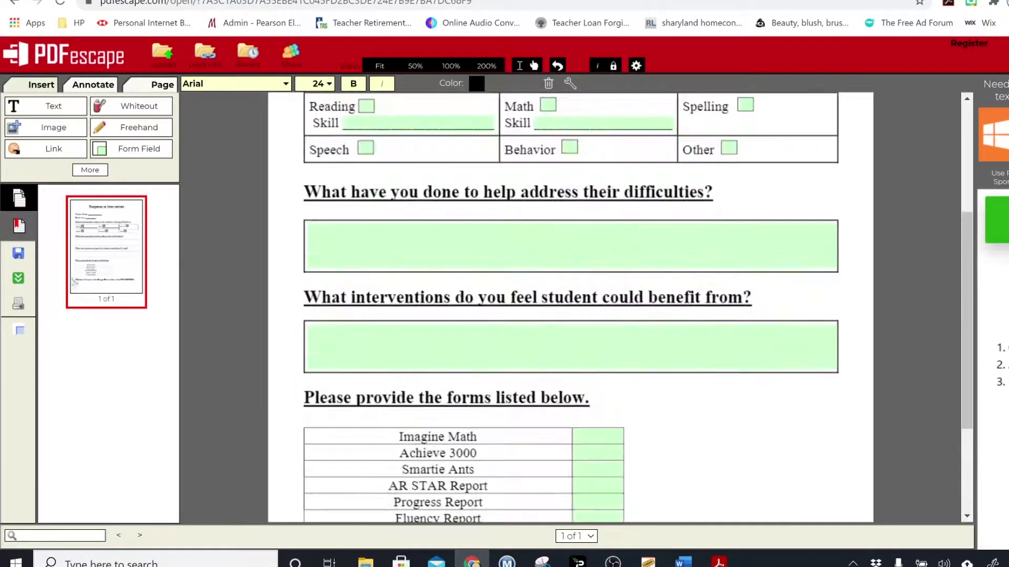
{"action": "left_click", "coordinate": [19, 281]}
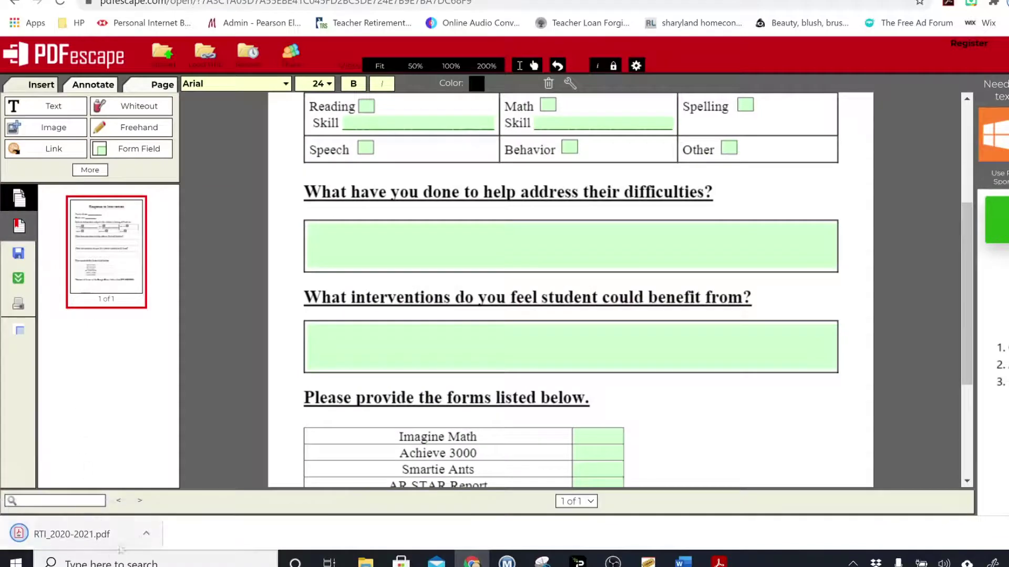
{"action": "left_click", "coordinate": [147, 536]}
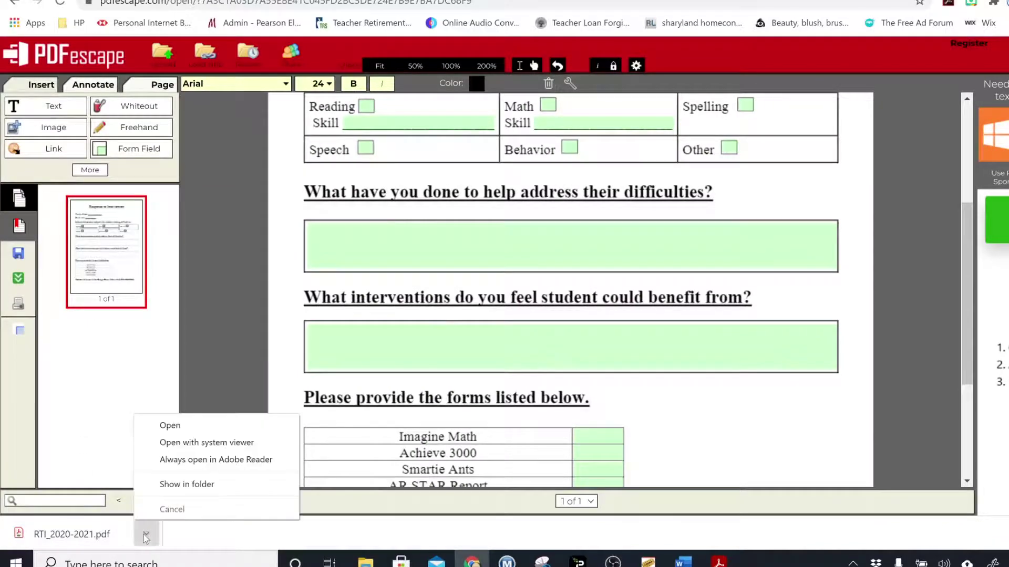
{"action": "left_click", "coordinate": [178, 484]}
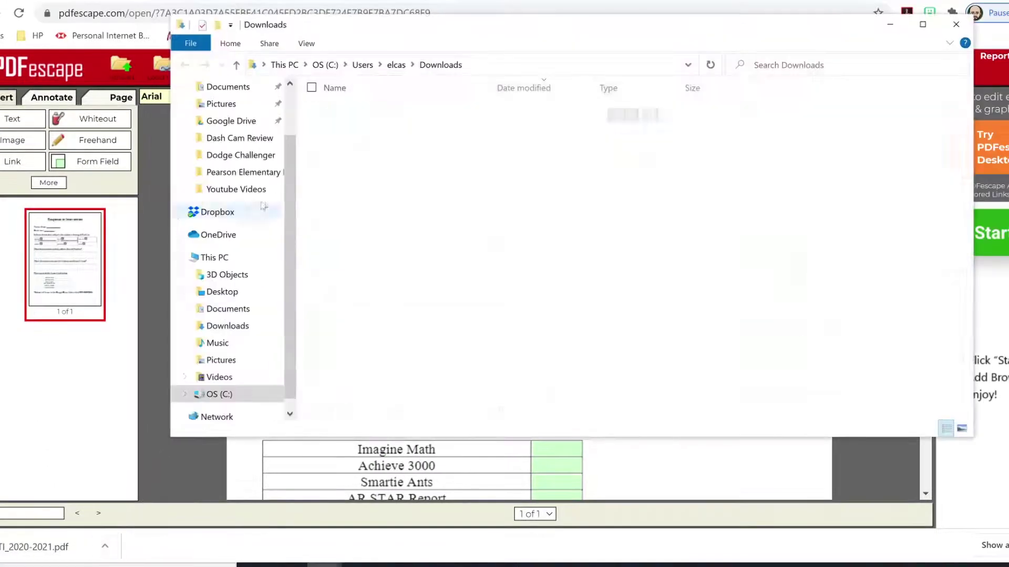
Step: Rename the downloaded RTI_2020-2021 file as "RTI_2020-2021 Fillable"
{"action": "left_click", "coordinate": [395, 130]}
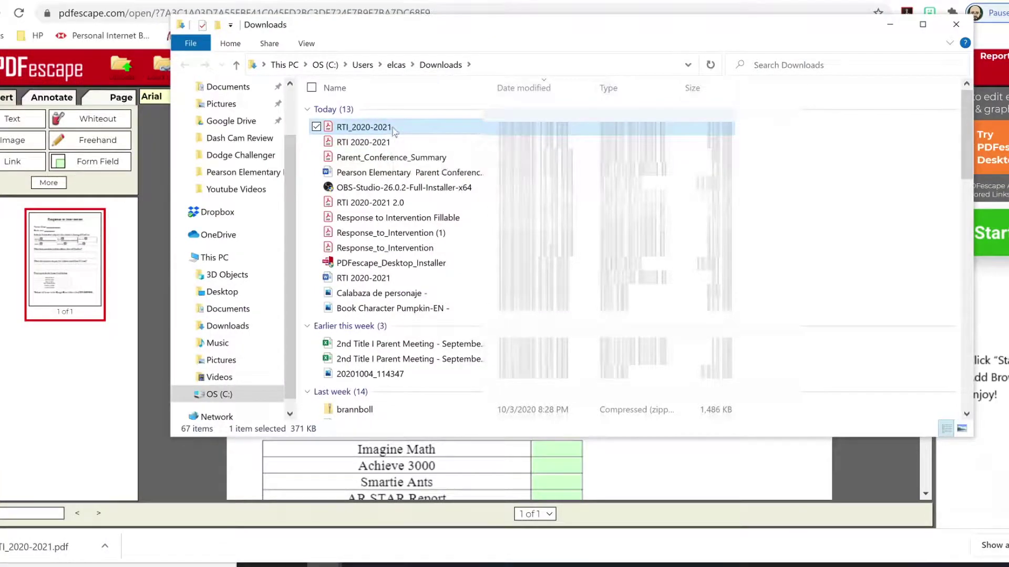
{"action": "left_click", "coordinate": [393, 126]}
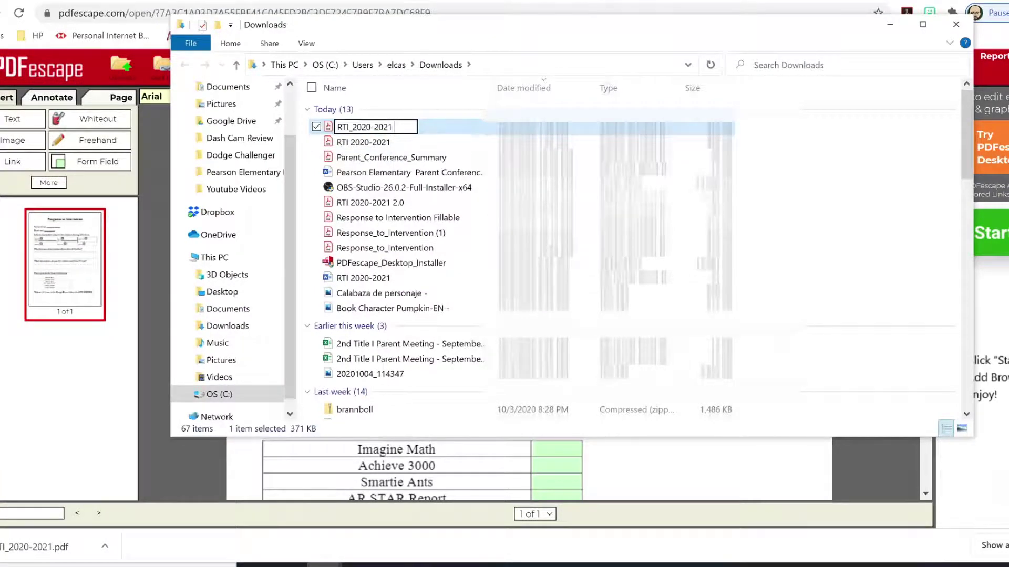
{"action": "type", "text": "Fillable"}
{"action": "key", "text": "Return"}
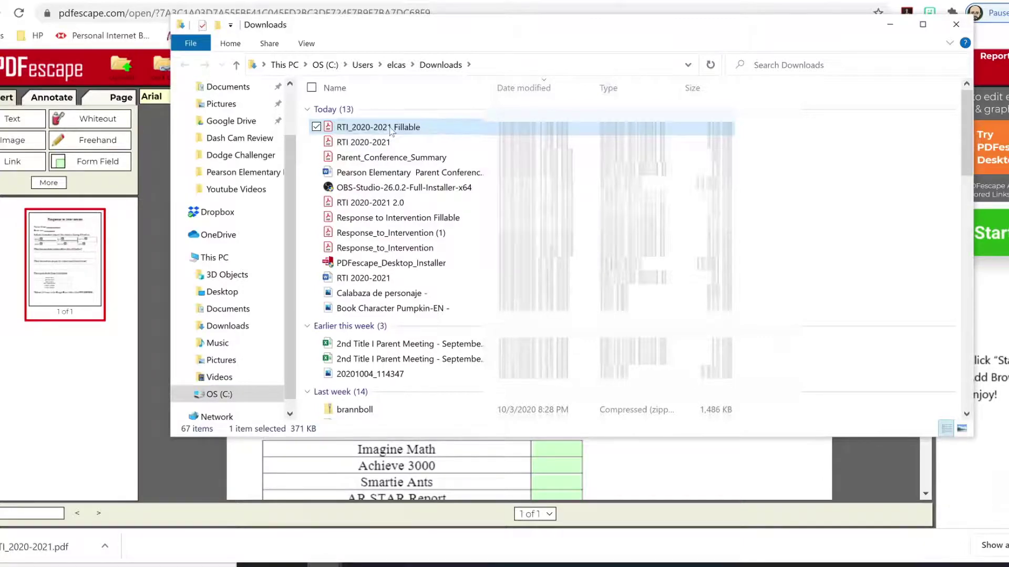
Step: Open the RTI_2020-2021 Fillable PDF from the Downloads folder in Adobe Acrobat Reader and look over its form fields
{"action": "left_click", "coordinate": [101, 4]}
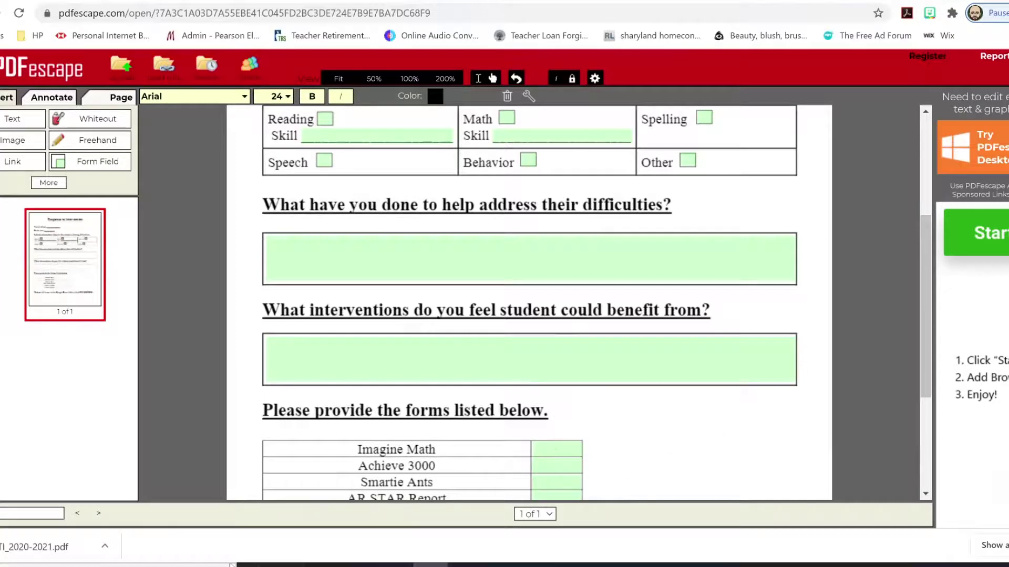
{"action": "mouse_move", "coordinate": [324, 564]}
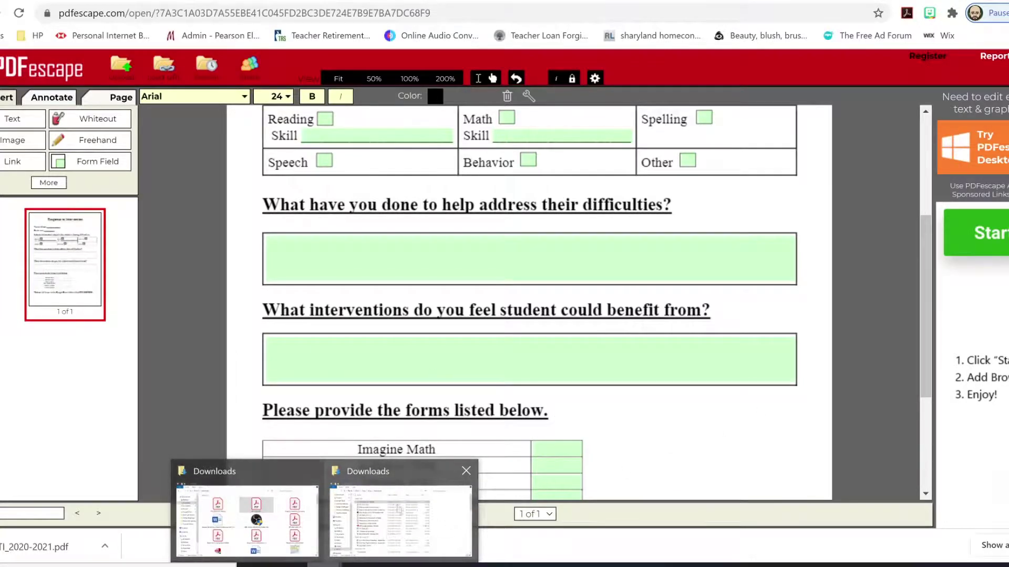
{"action": "left_click", "coordinate": [395, 499]}
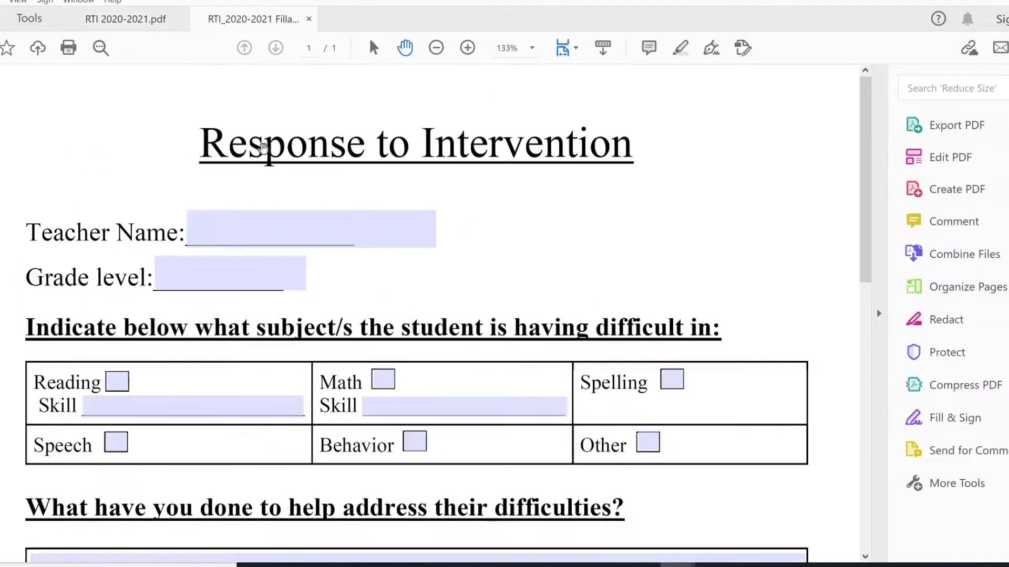
{"action": "scroll", "coordinate": [336, 315], "scroll_direction": "down", "scroll_amount": 4}
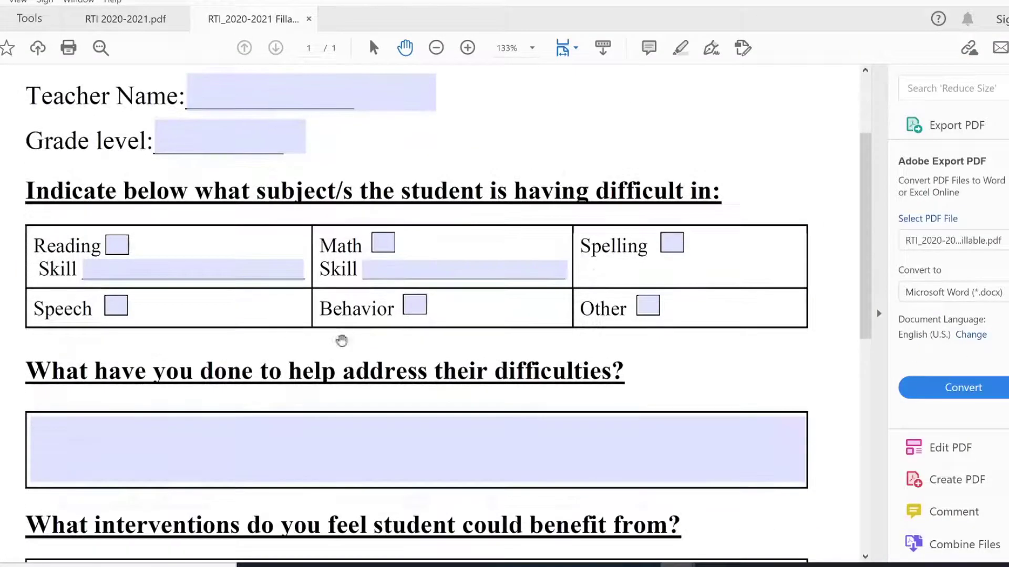
{"action": "scroll", "coordinate": [340, 355], "scroll_direction": "up", "scroll_amount": 3}
{"action": "scroll", "coordinate": [345, 355], "scroll_direction": "up", "scroll_amount": 2}
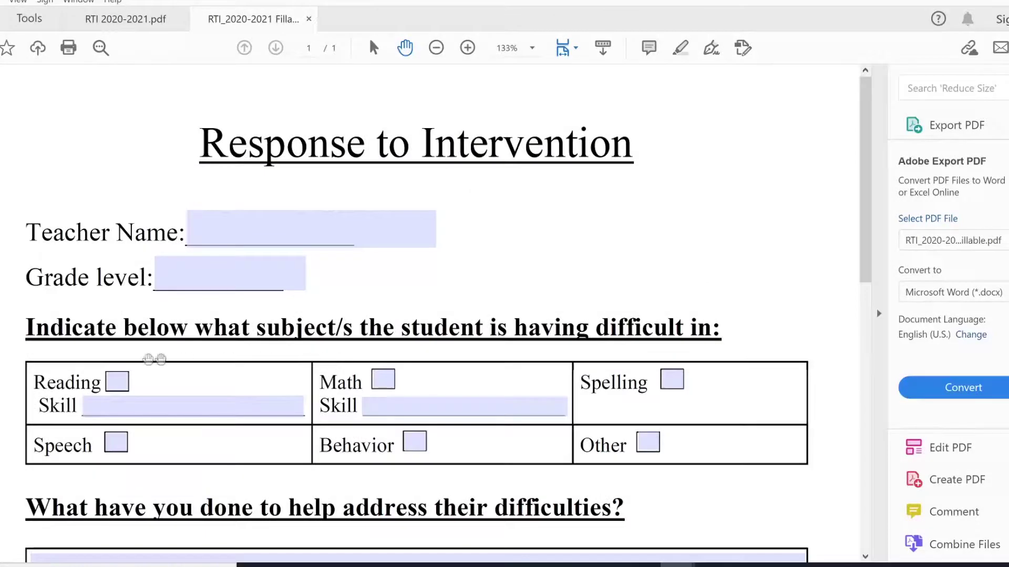
Step: Test the Teacher Name field by entering the teacher's full name
{"action": "left_click", "coordinate": [243, 234]}
{"action": "type", "text": "J"}
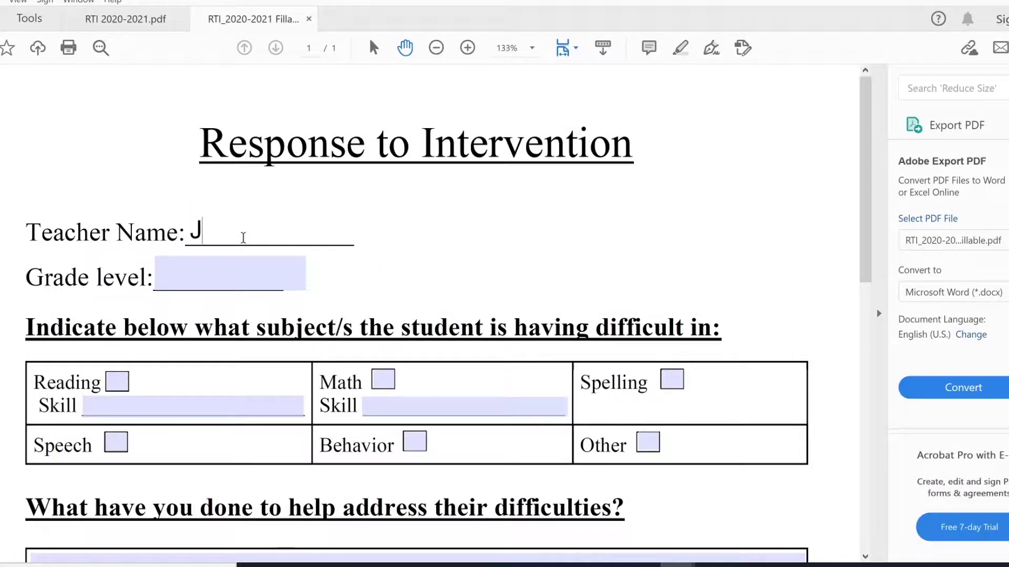
{"action": "type", "text": "ohn Smith"}
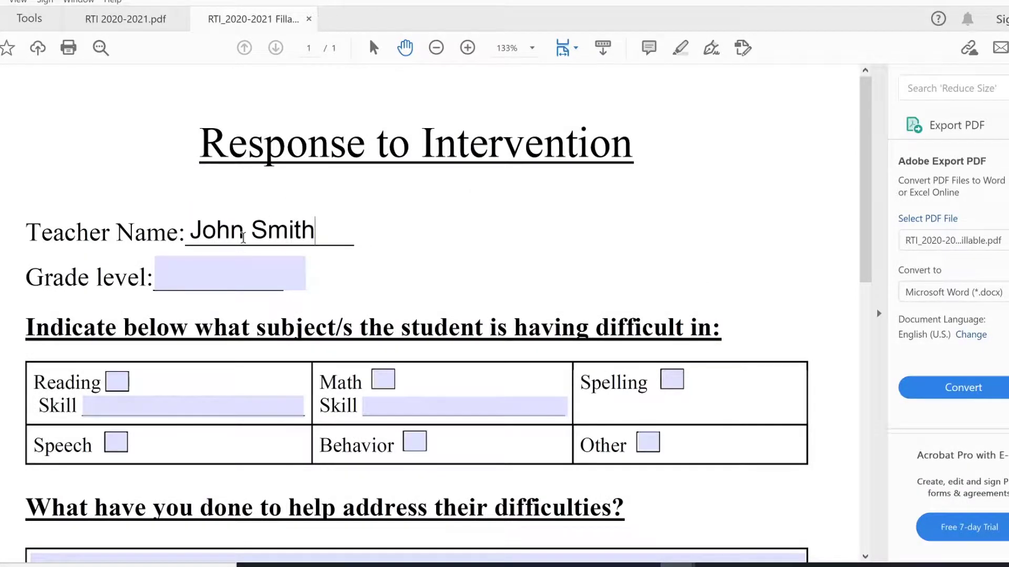
Step: Test the Grade level field by entering "5th Grade"
{"action": "left_click", "coordinate": [241, 270]}
{"action": "type", "text": "5"}
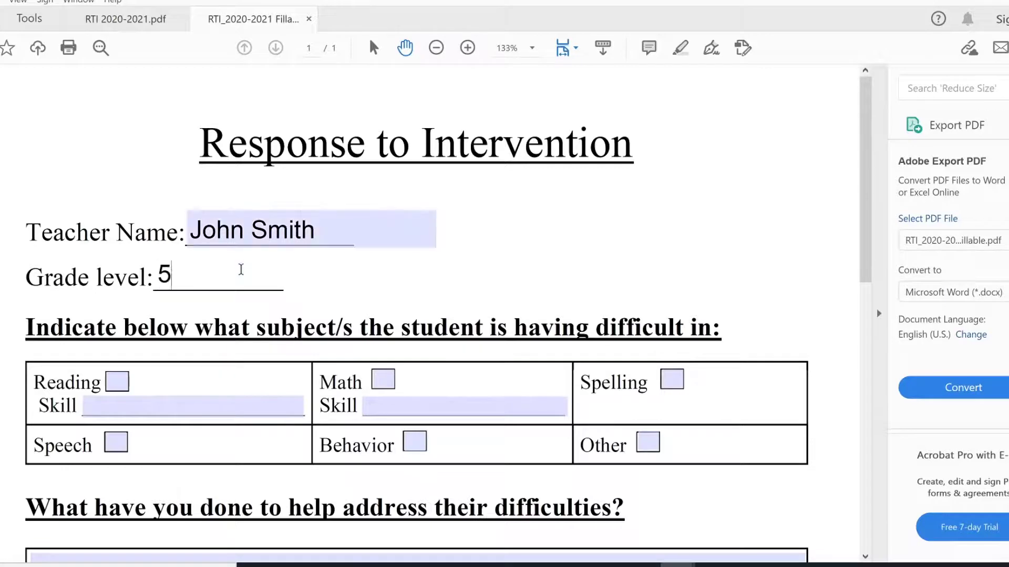
{"action": "type", "text": "th Grade"}
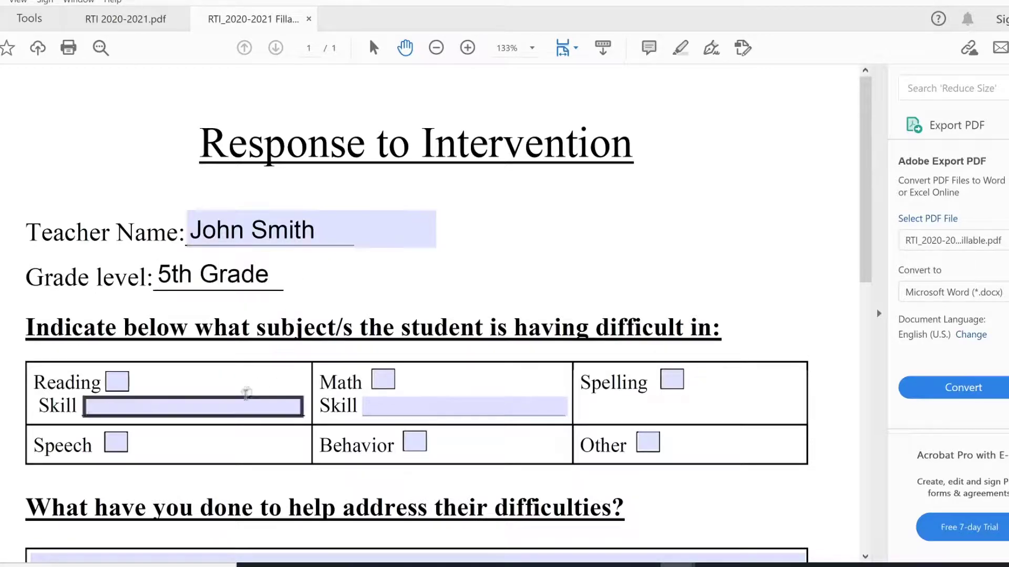
Step: Mark the Math checkbox and enter "Adding" as the Math skill
{"action": "left_click", "coordinate": [382, 379]}
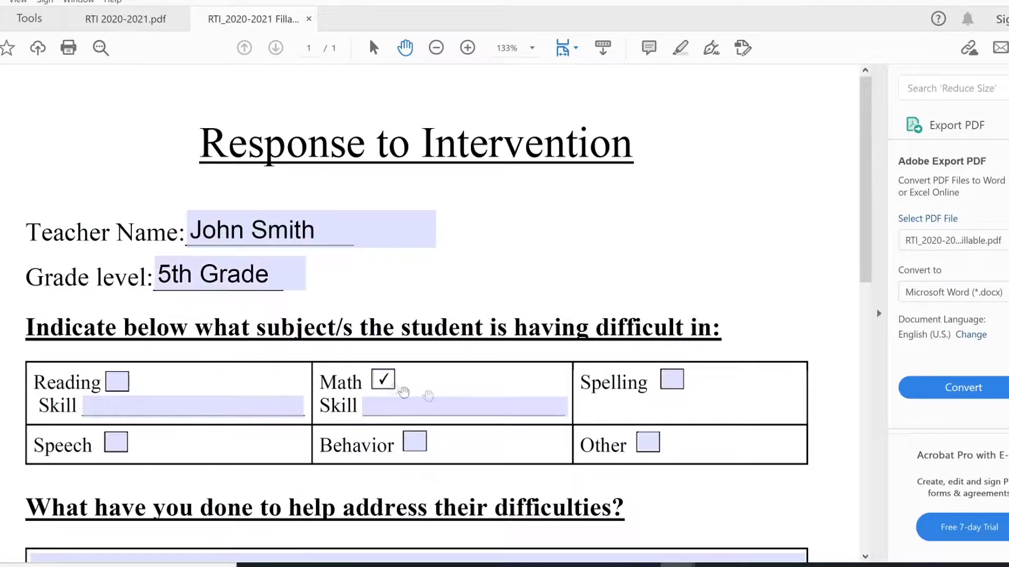
{"action": "left_click", "coordinate": [366, 412]}
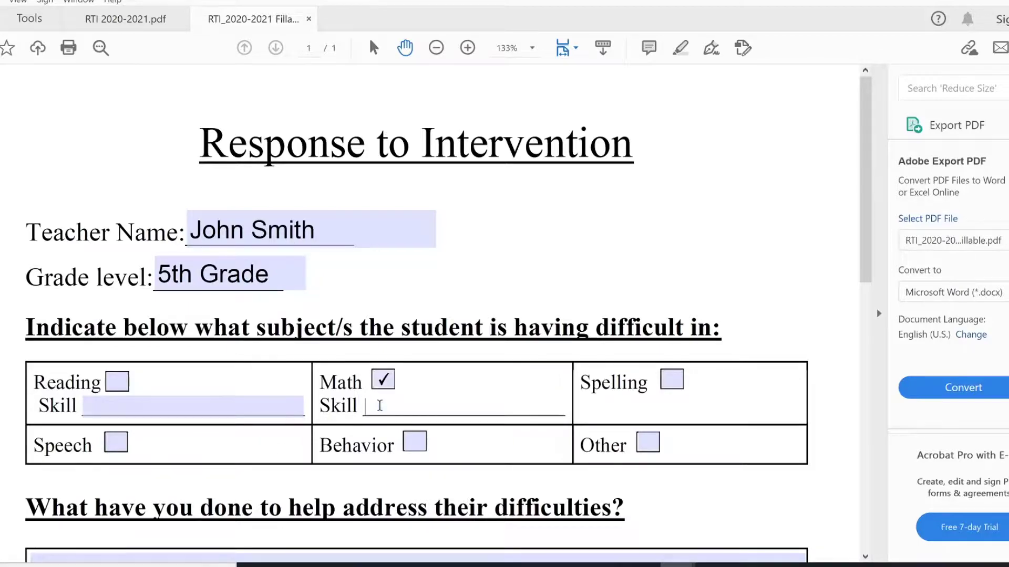
{"action": "type", "text": "Adding"}
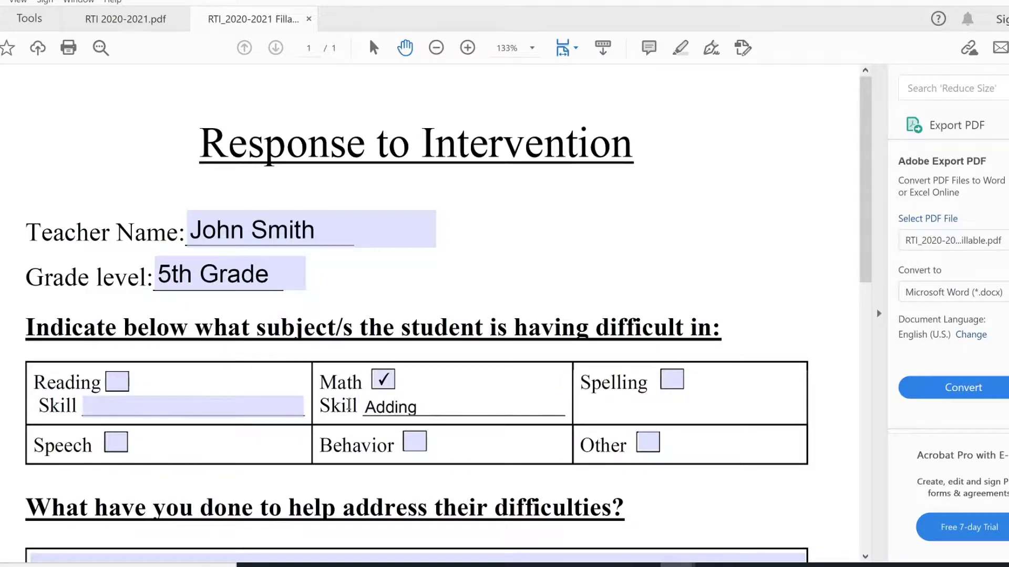
Step: Test that the paragraph field under "What have you done to help address their difficulties?" accepts a text cursor
{"action": "scroll", "coordinate": [349, 406], "scroll_direction": "down", "scroll_amount": 3}
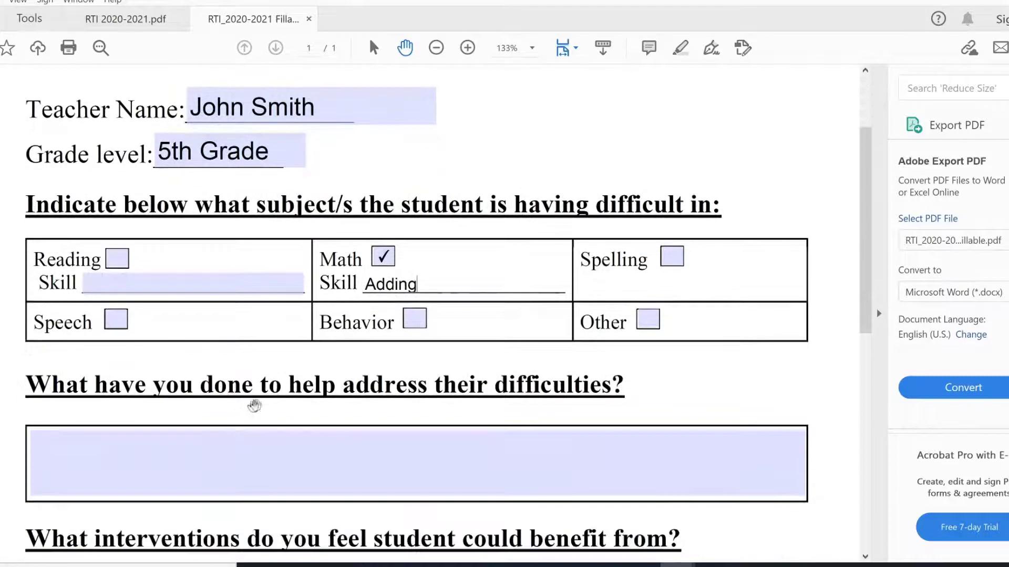
{"action": "left_click", "coordinate": [272, 443]}
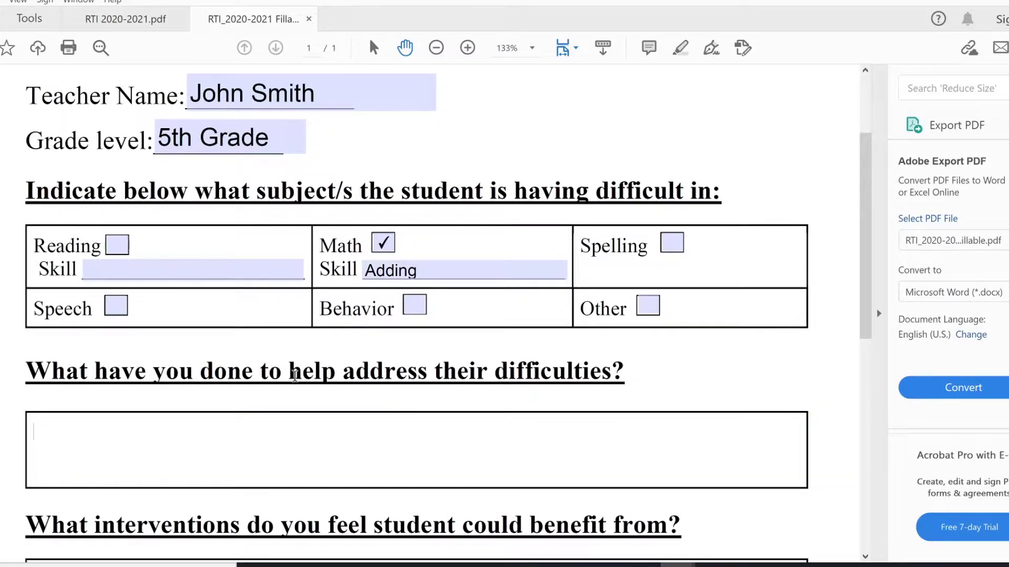
{"action": "scroll", "coordinate": [301, 389], "scroll_direction": "down", "scroll_amount": 4}
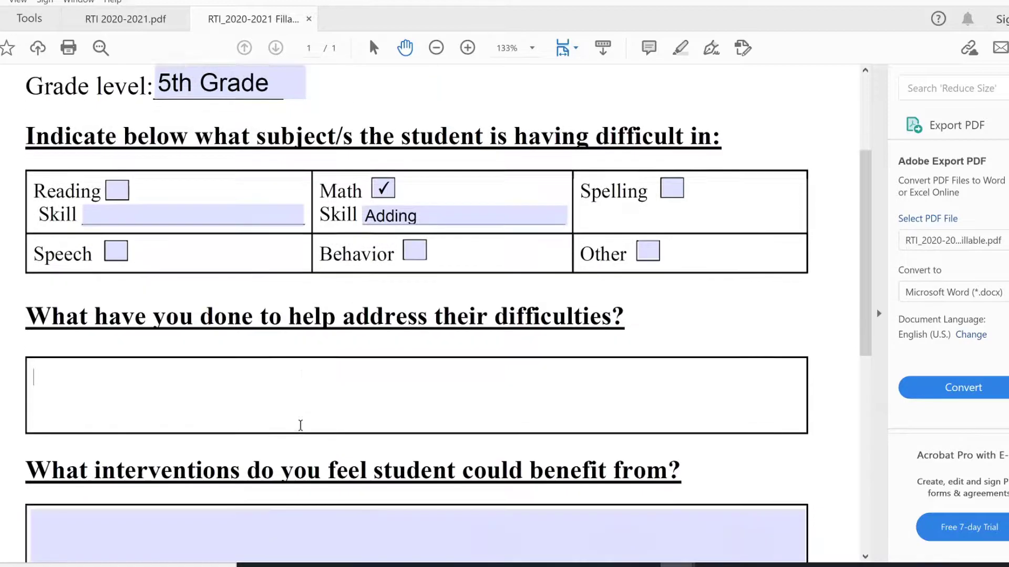
Step: Tick Imagine Math, Achieve 3000, AR STAR Report, Progress Report and Fluency Report in the forms list, and look back over the form
{"action": "scroll", "coordinate": [195, 334], "scroll_direction": "down", "scroll_amount": 5}
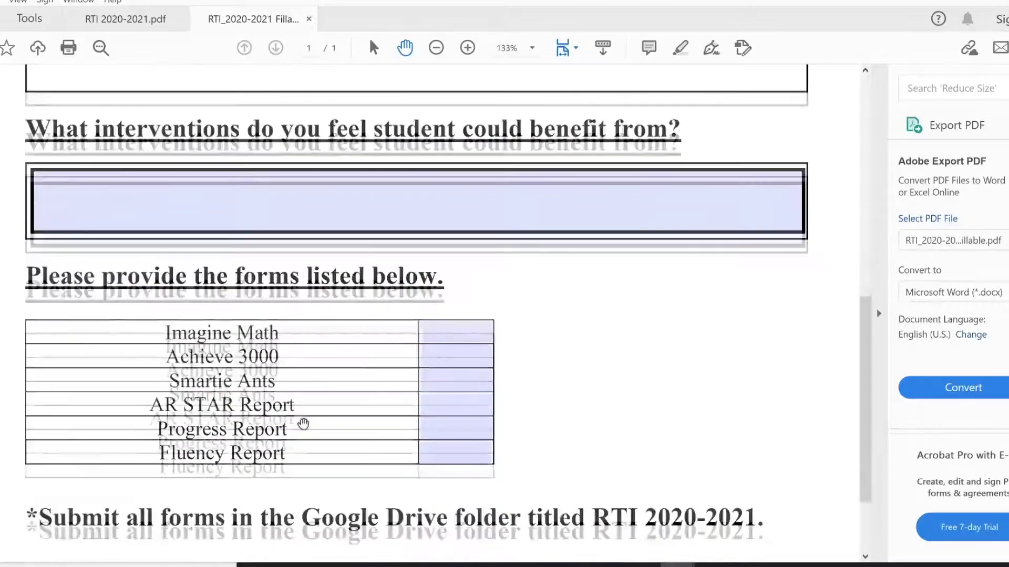
{"action": "left_click", "coordinate": [461, 334]}
{"action": "left_click", "coordinate": [460, 356]}
{"action": "left_click", "coordinate": [444, 402]}
{"action": "left_click", "coordinate": [456, 424]}
{"action": "left_click", "coordinate": [453, 453]}
{"action": "scroll", "coordinate": [579, 468], "scroll_direction": "down", "scroll_amount": 2}
{"action": "scroll", "coordinate": [578, 468], "scroll_direction": "up", "scroll_amount": 6}
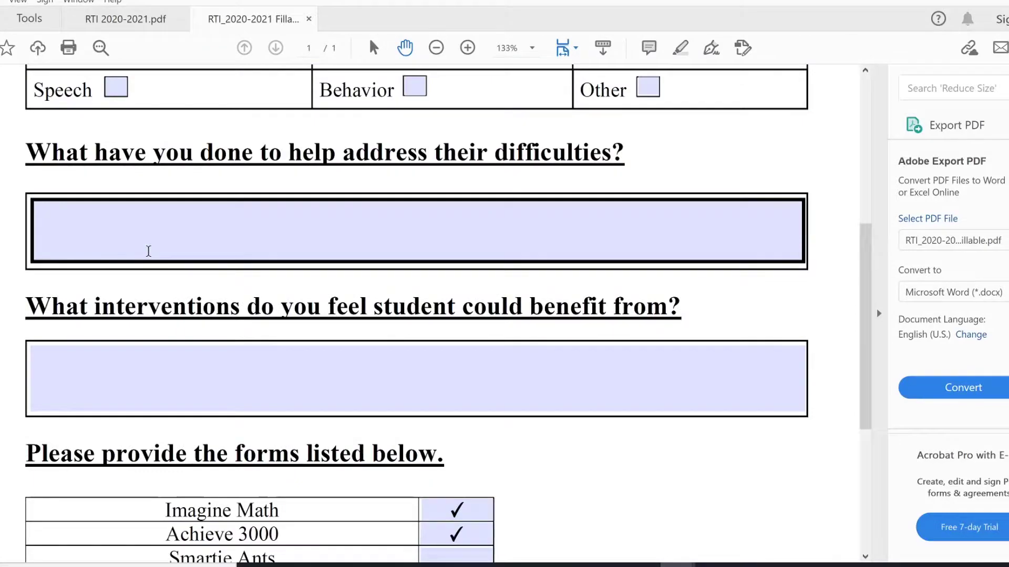
{"action": "scroll", "coordinate": [365, 179], "scroll_direction": "up", "scroll_amount": 1}
{"action": "scroll", "coordinate": [365, 179], "scroll_direction": "up", "scroll_amount": 8}
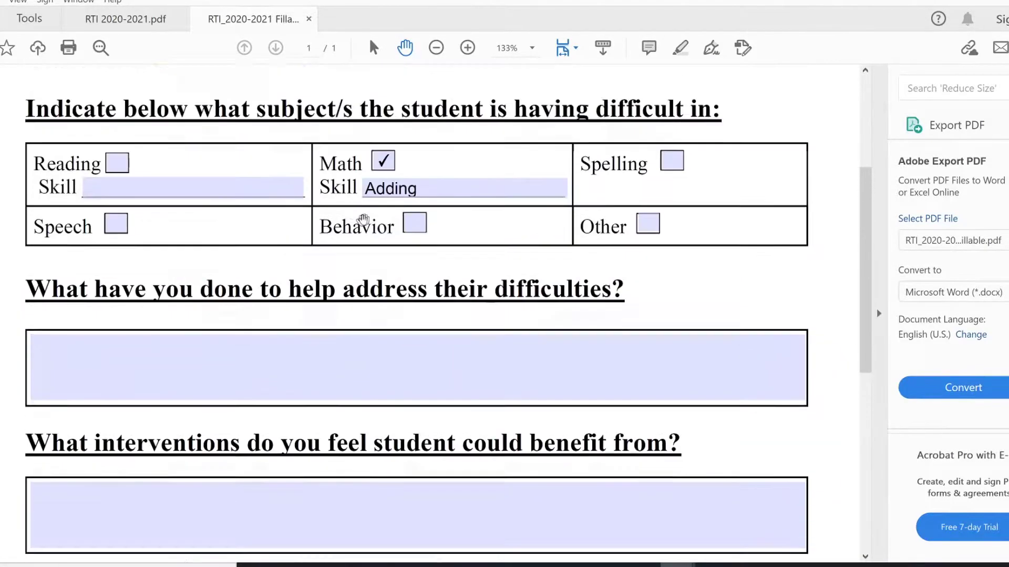